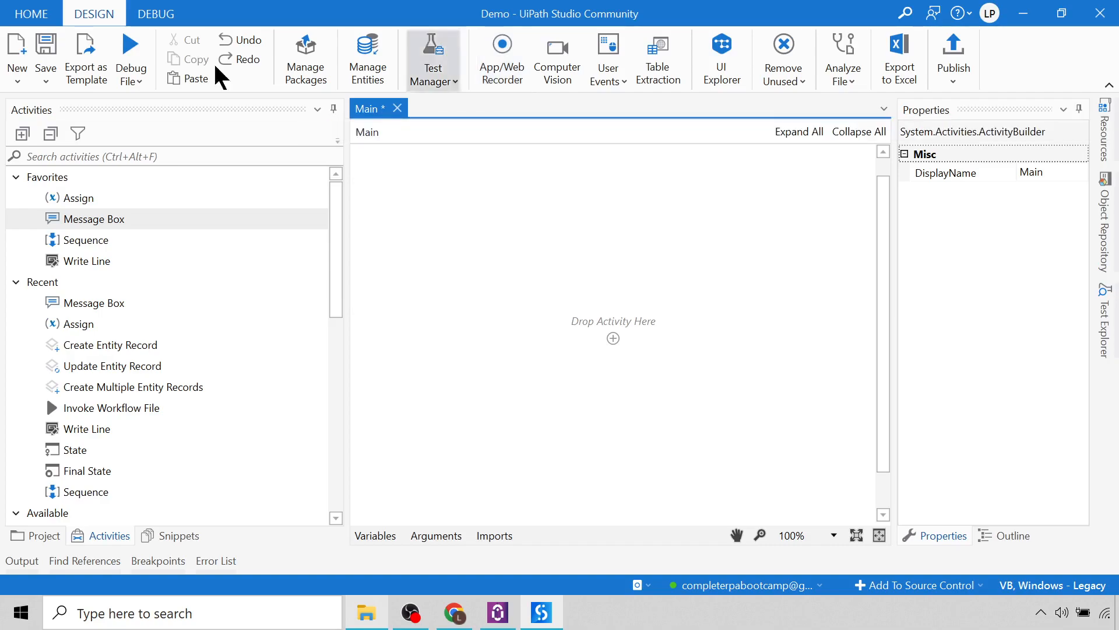
pyautogui.scroll(-5, 153, 413)
pyautogui.scroll(-2, 153, 413)
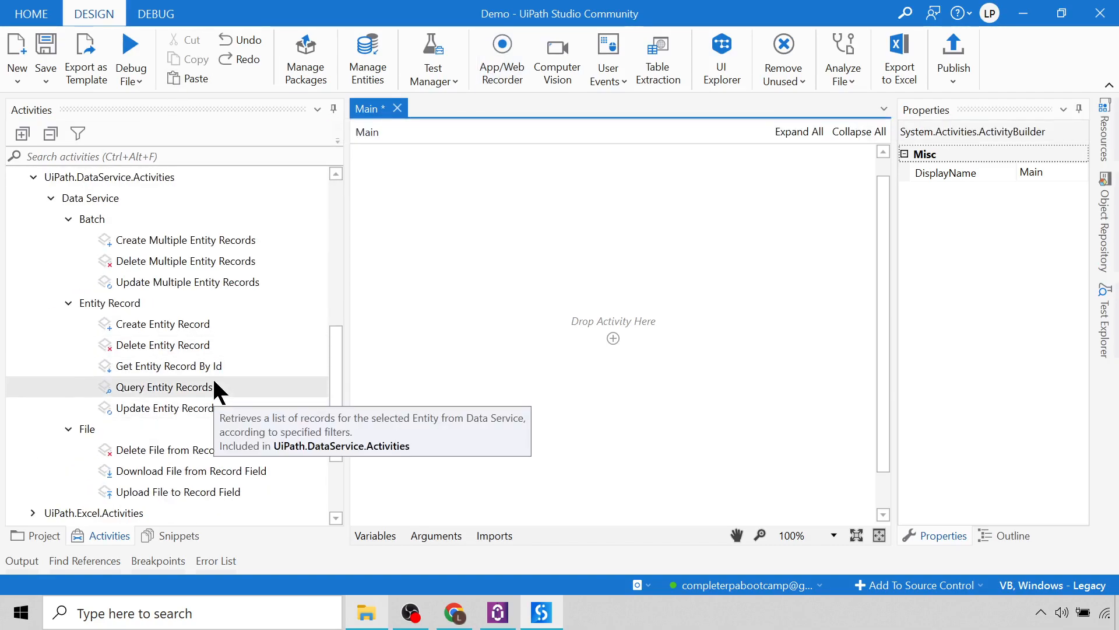
pyautogui.scroll(5, 213, 364)
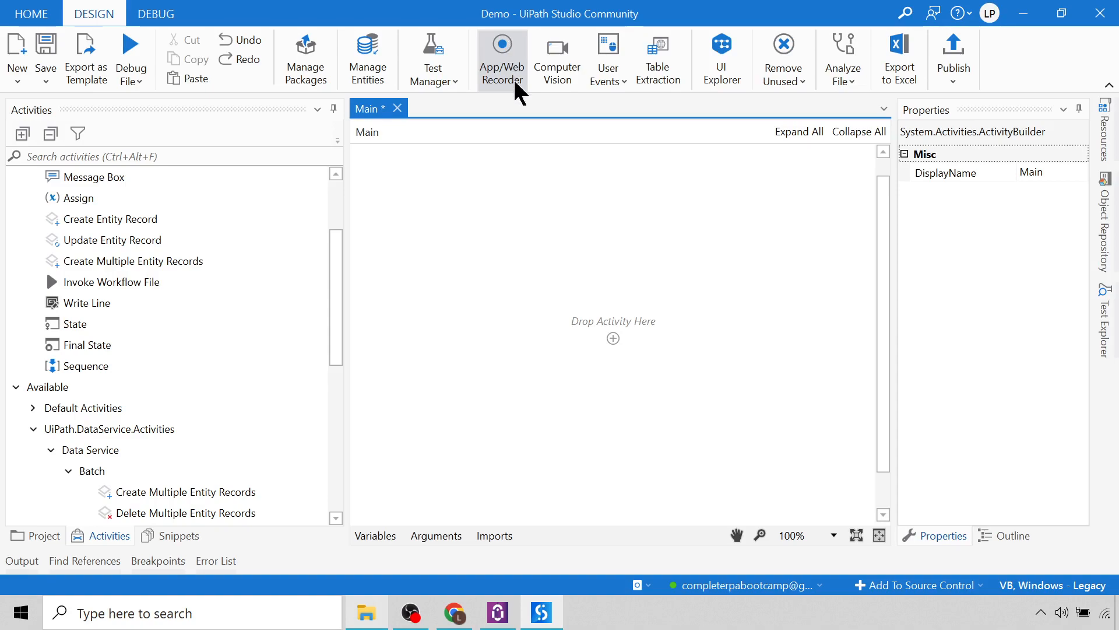
# Start the App/Web Recorder, move its window aside and pause recording.
pyautogui.click(507, 65)
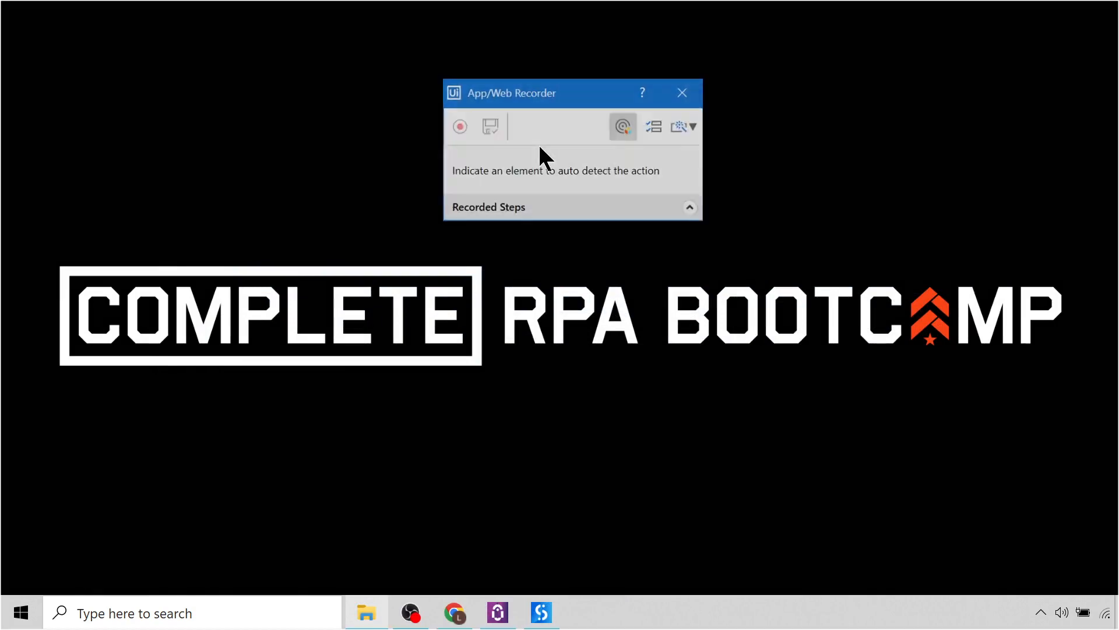
pyautogui.moveTo(554, 97); pyautogui.dragTo(730, 116)
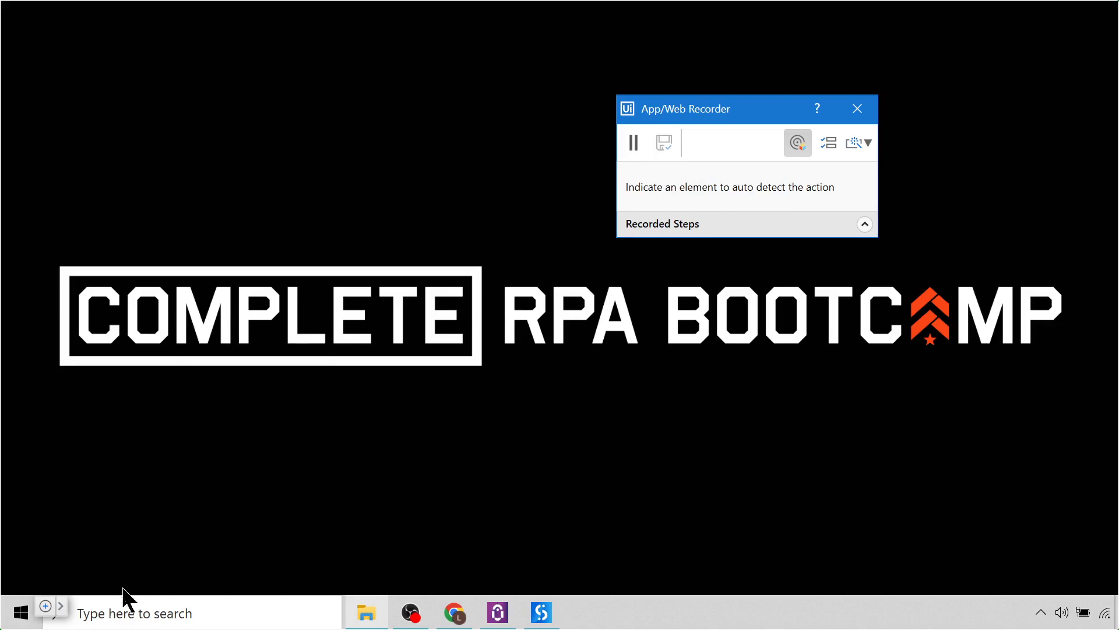
pyautogui.click(634, 143)
# Launch Calculator from Windows search and resume recording.
pyautogui.click(110, 613)
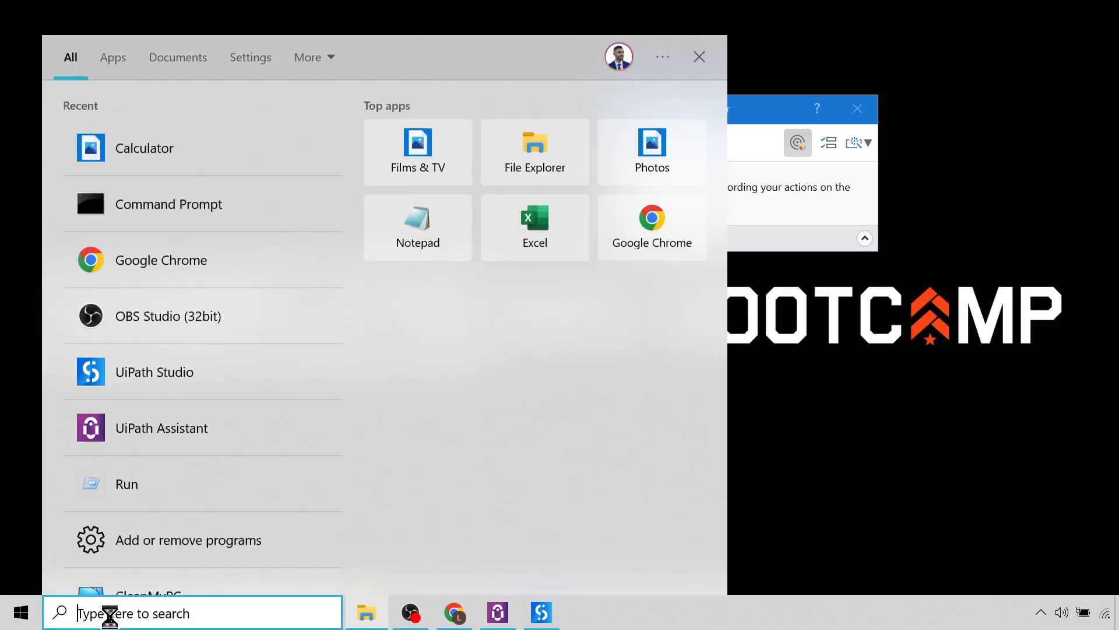
pyautogui.write('c')
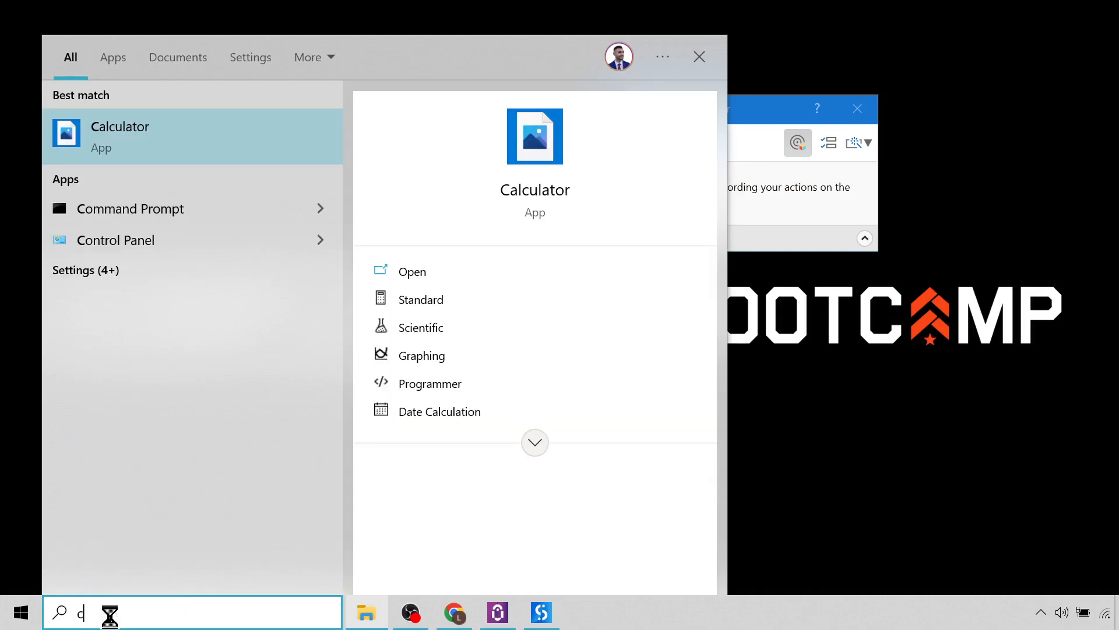
pyautogui.press('Return')
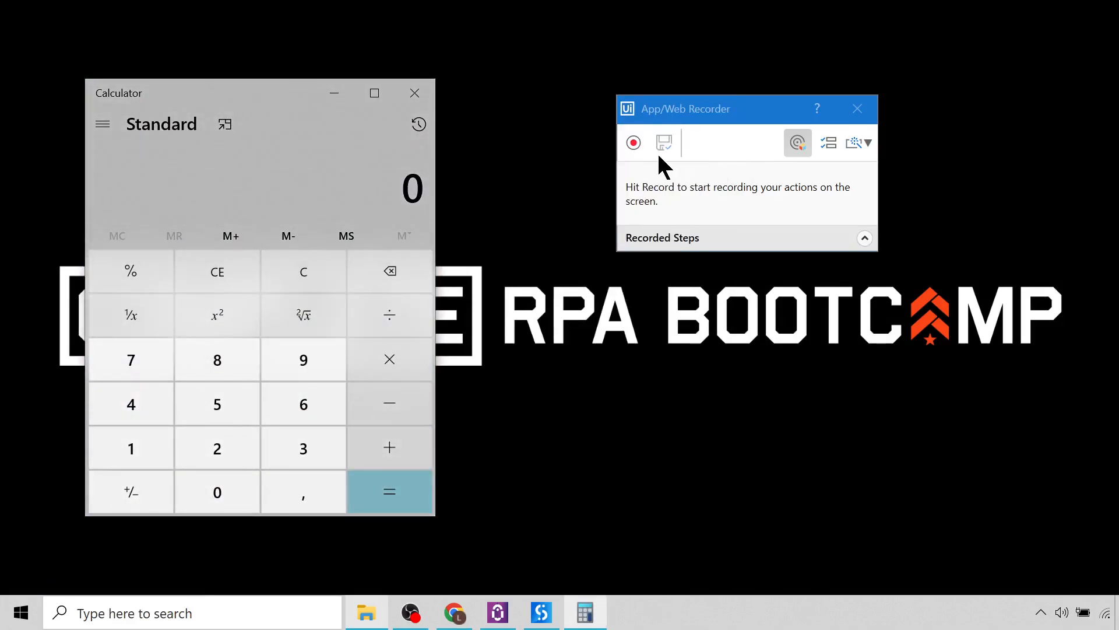
pyautogui.click(632, 144)
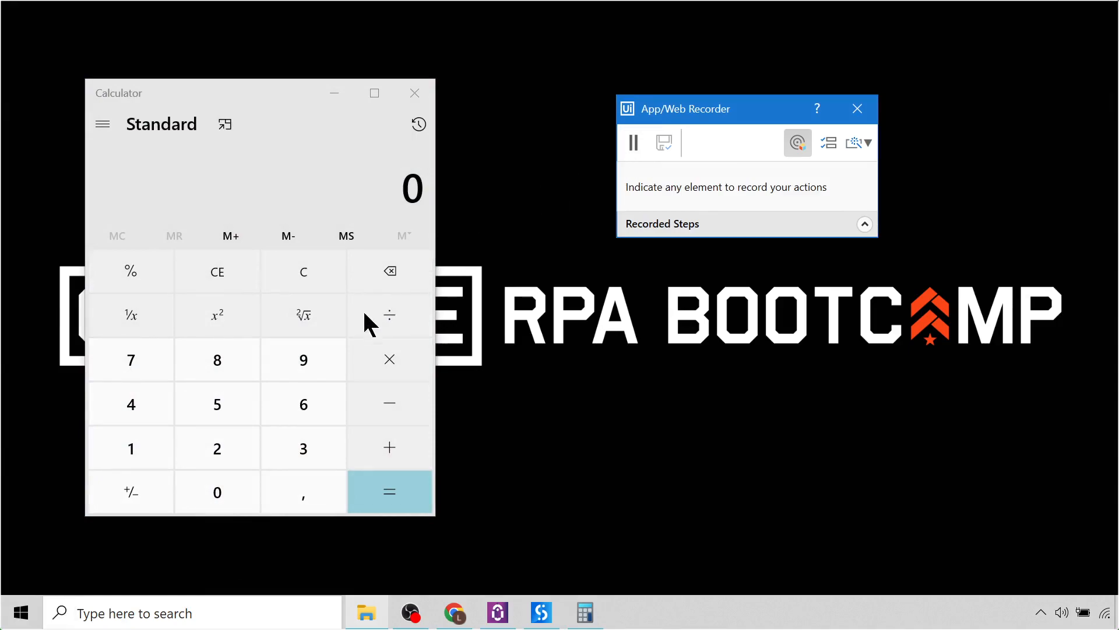
# Record a click on Calculator's 5 key, resolving the match to the Standard calculator.
pyautogui.click(217, 405)
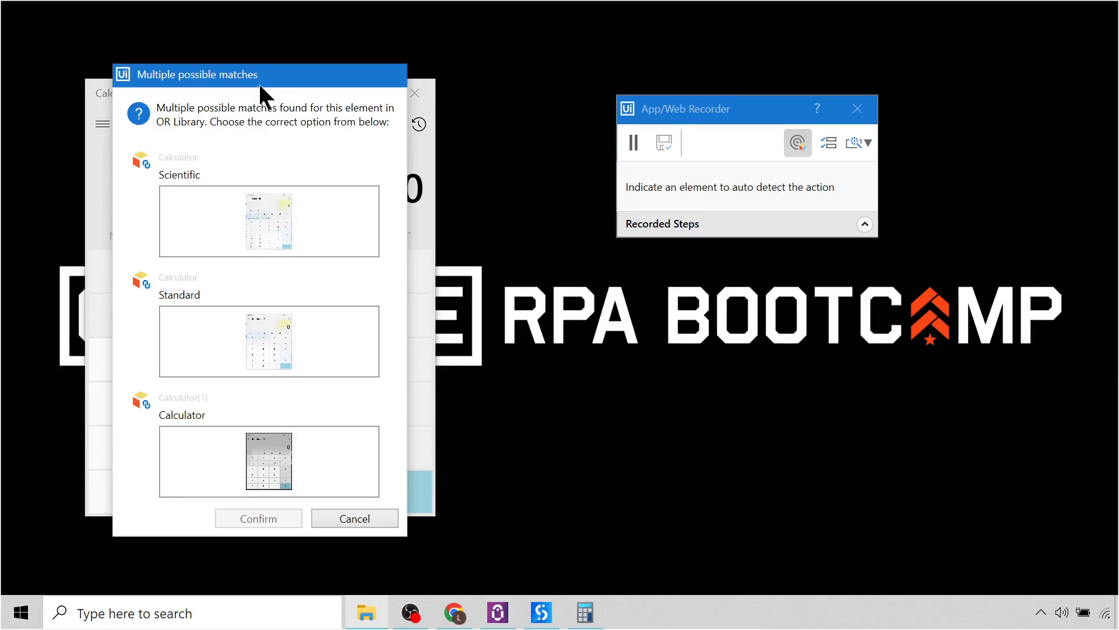
pyautogui.moveTo(260, 76)
pyautogui.mouseDown()
pyautogui.moveTo(506, 102)
pyautogui.moveTo(461, 123)
pyautogui.mouseUp()
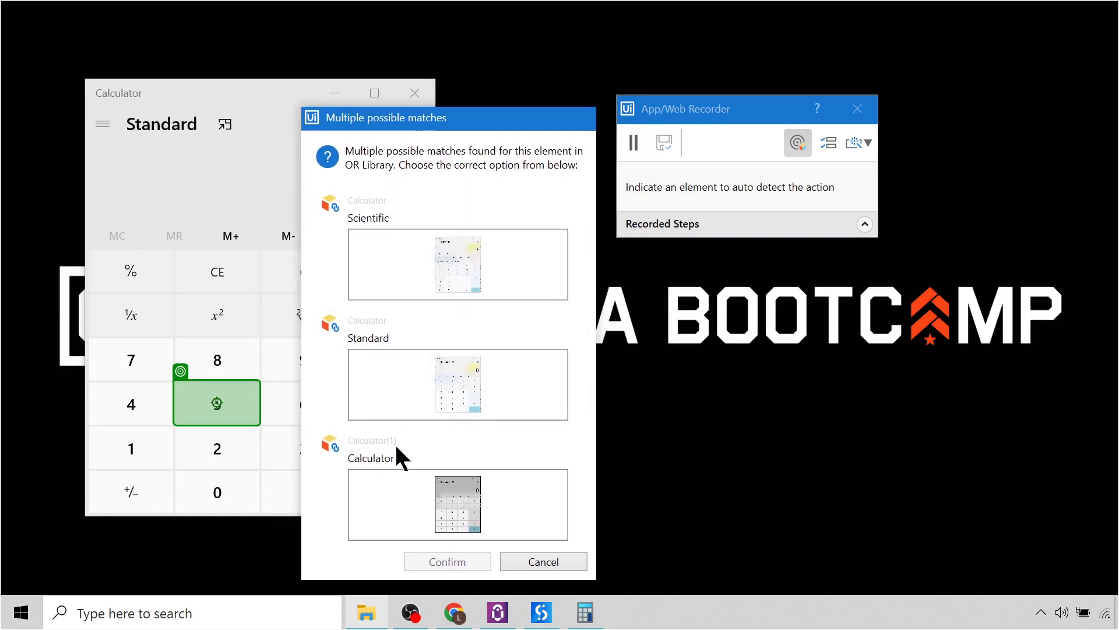
pyautogui.click(797, 141)
pyautogui.click(385, 383)
pyautogui.click(447, 562)
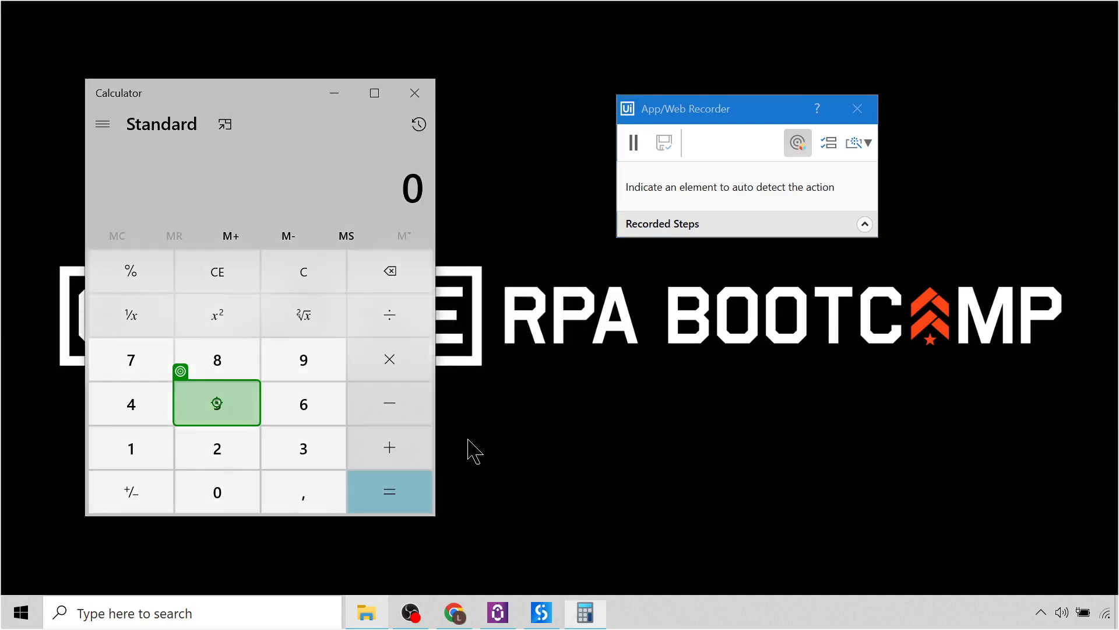
pyautogui.click(217, 403)
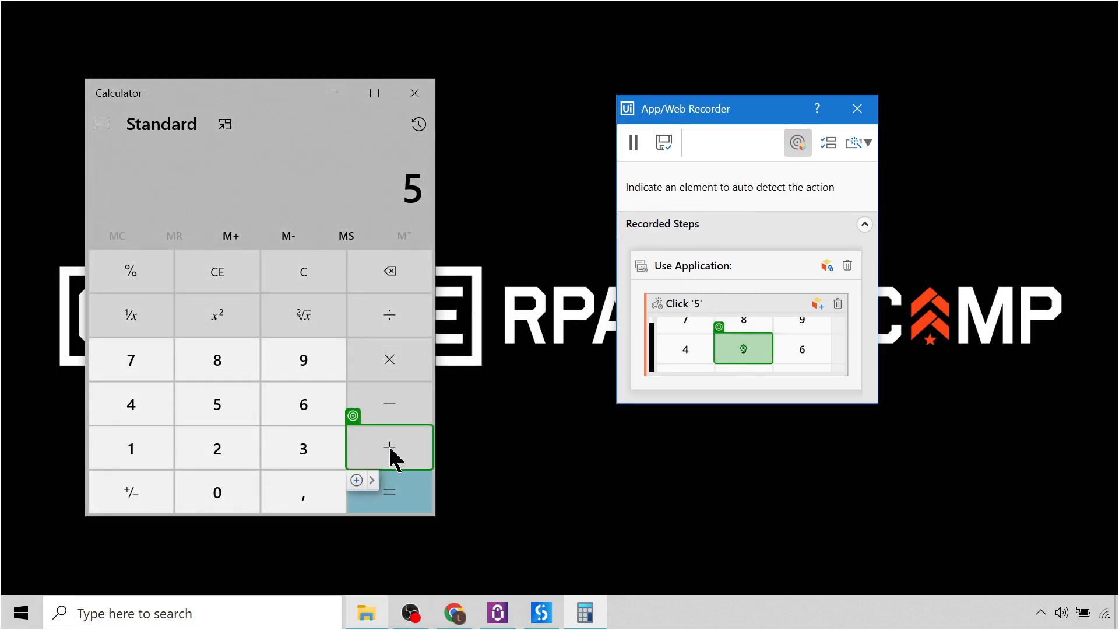
# Record clicks on + and 7, resolving 7 to the Standard_Button7 match.
pyautogui.click(388, 450)
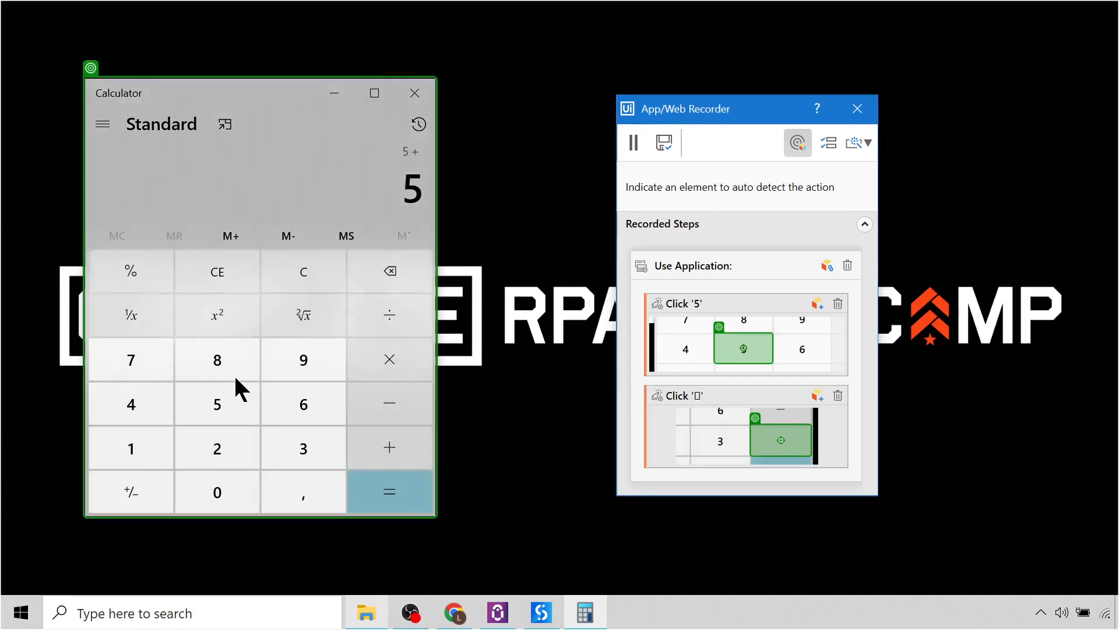
pyautogui.click(135, 359)
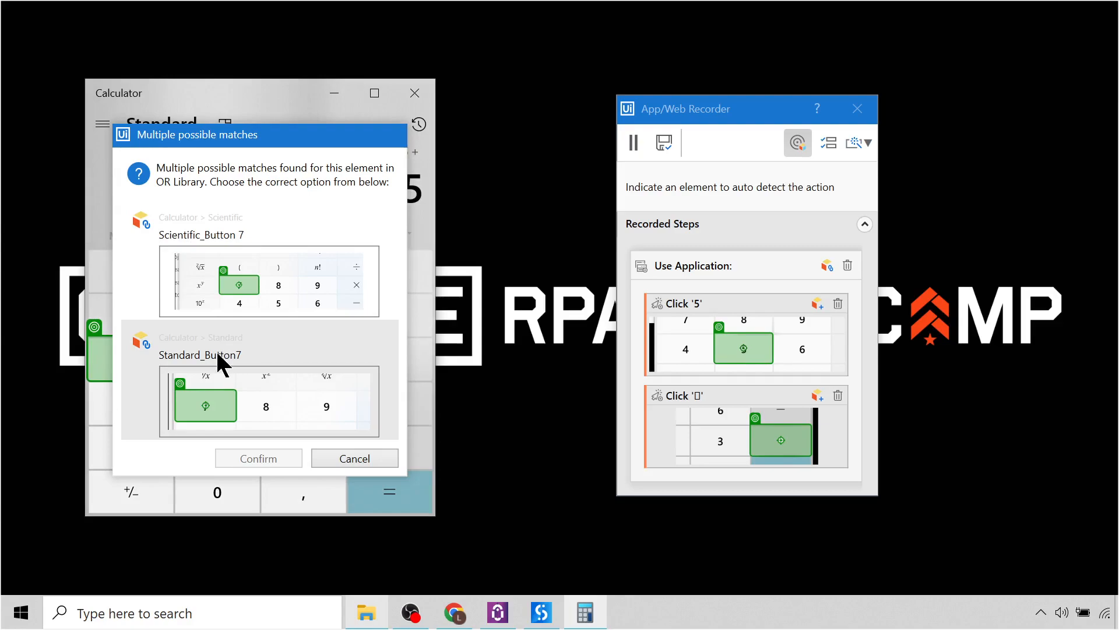
pyautogui.moveTo(270, 139); pyautogui.dragTo(367, 178)
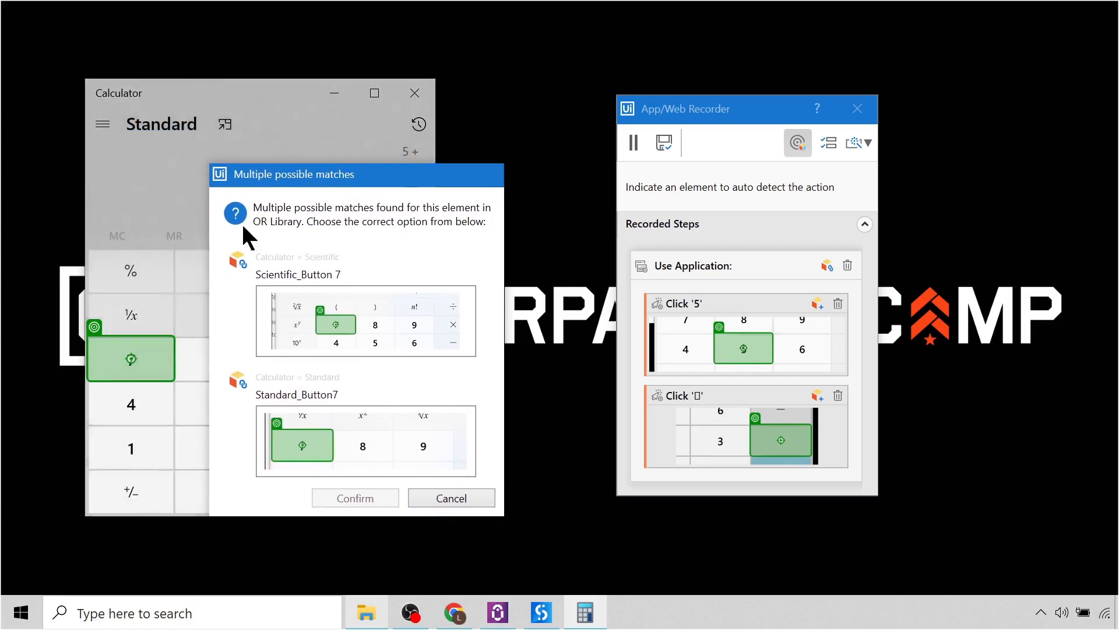
pyautogui.click(327, 434)
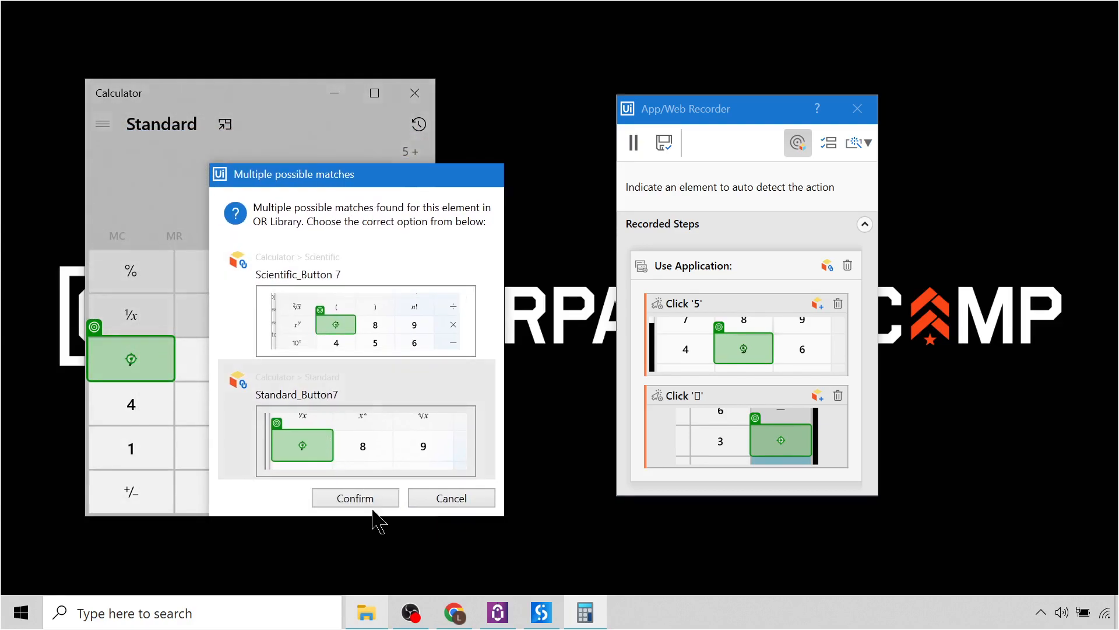
pyautogui.click(356, 497)
pyautogui.click(132, 359)
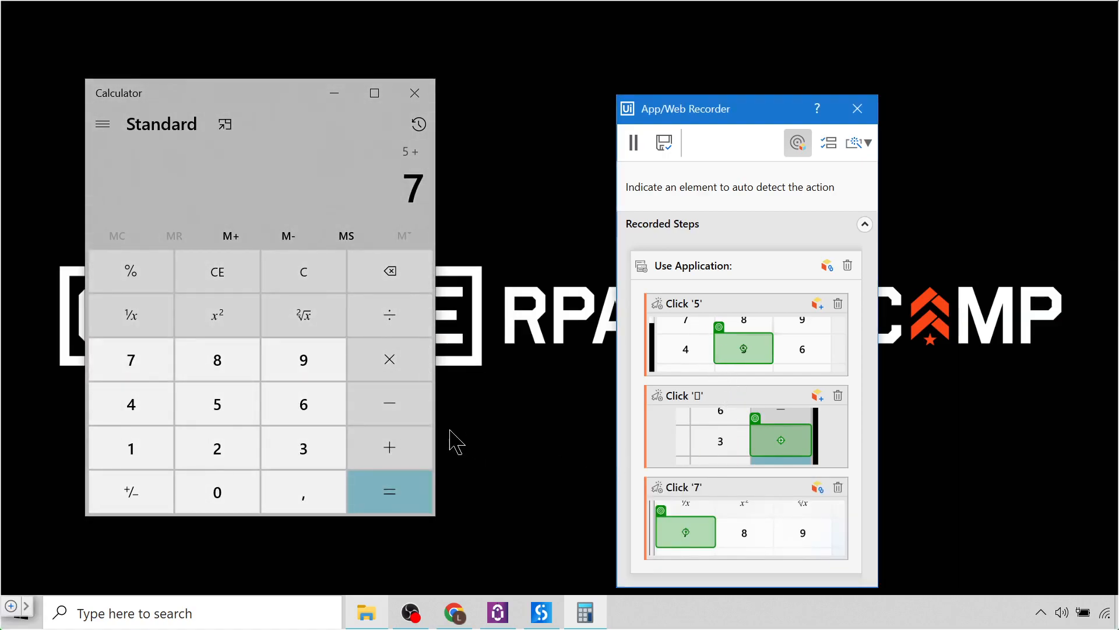
# Record clicks on the − key and the 3 key in Calculator.
pyautogui.click(392, 452)
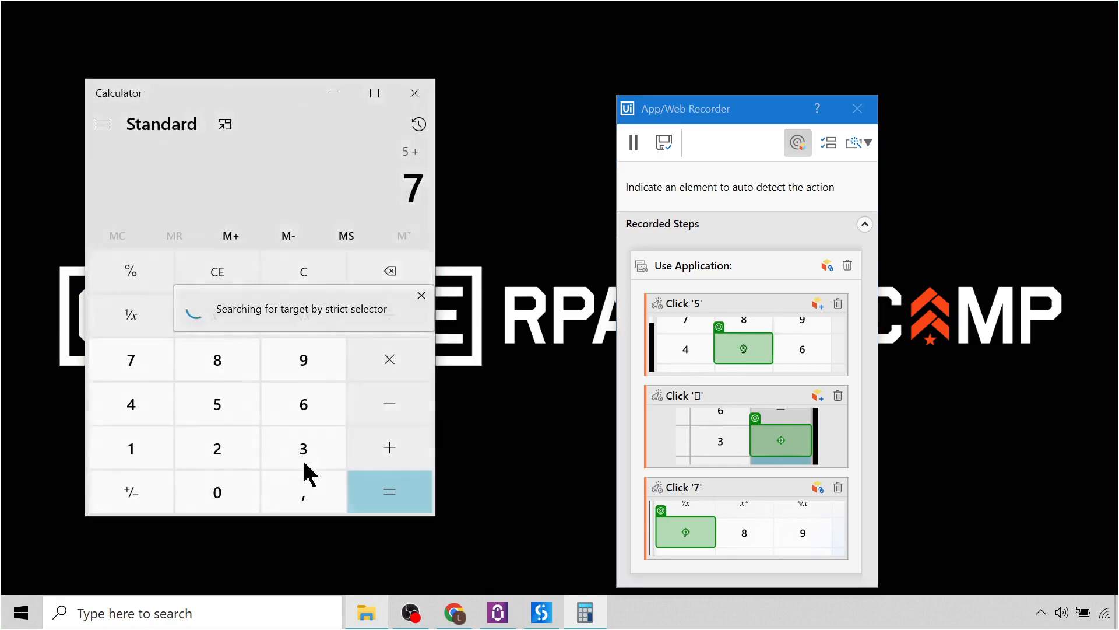
pyautogui.click(389, 404)
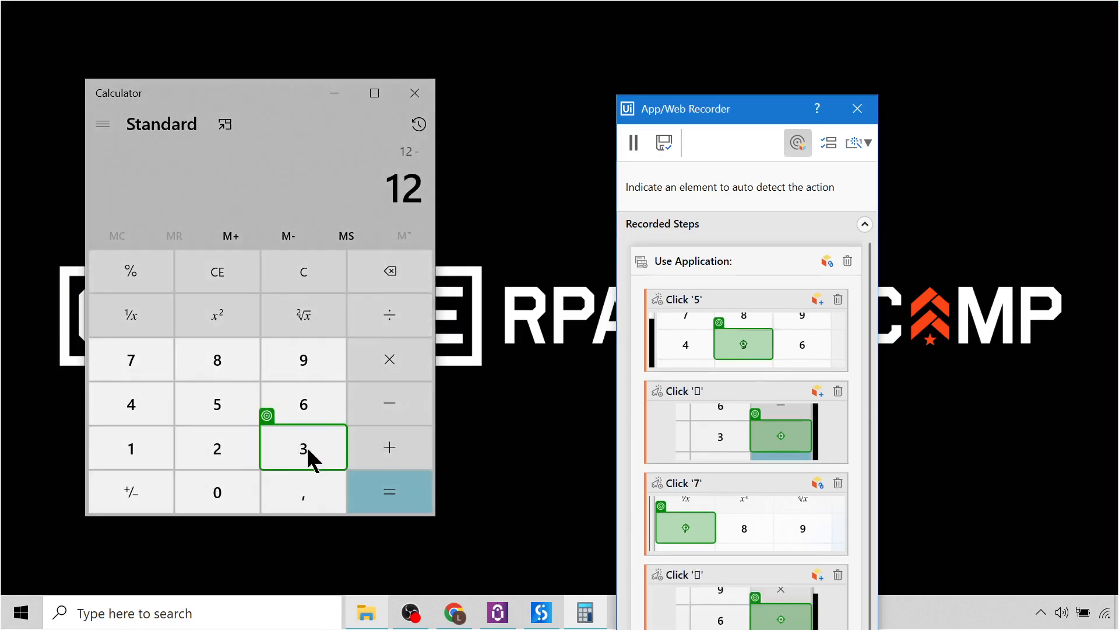
pyautogui.click(306, 446)
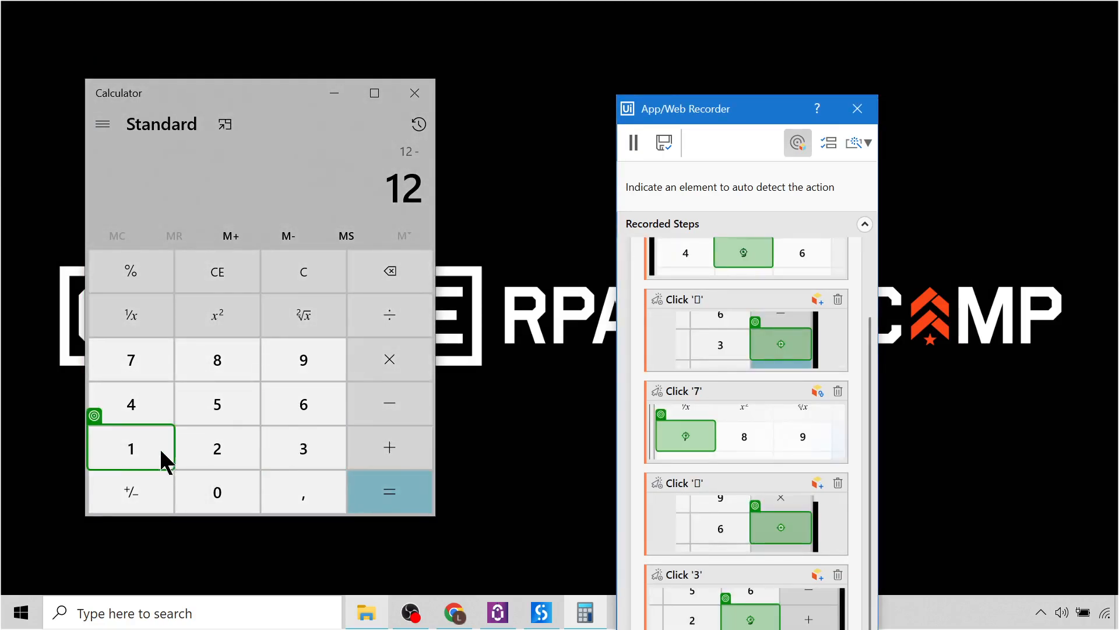
pyautogui.click(303, 411)
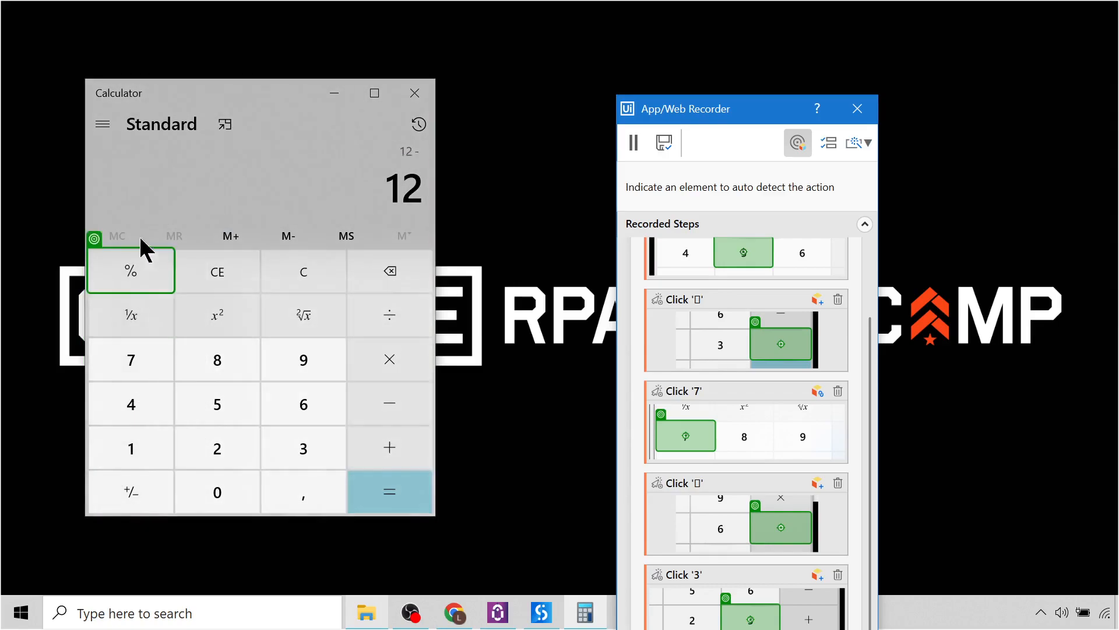
# Add a Get Text on the result display saving '12' to the variable CalculatorResult.
pyautogui.click(90, 206)
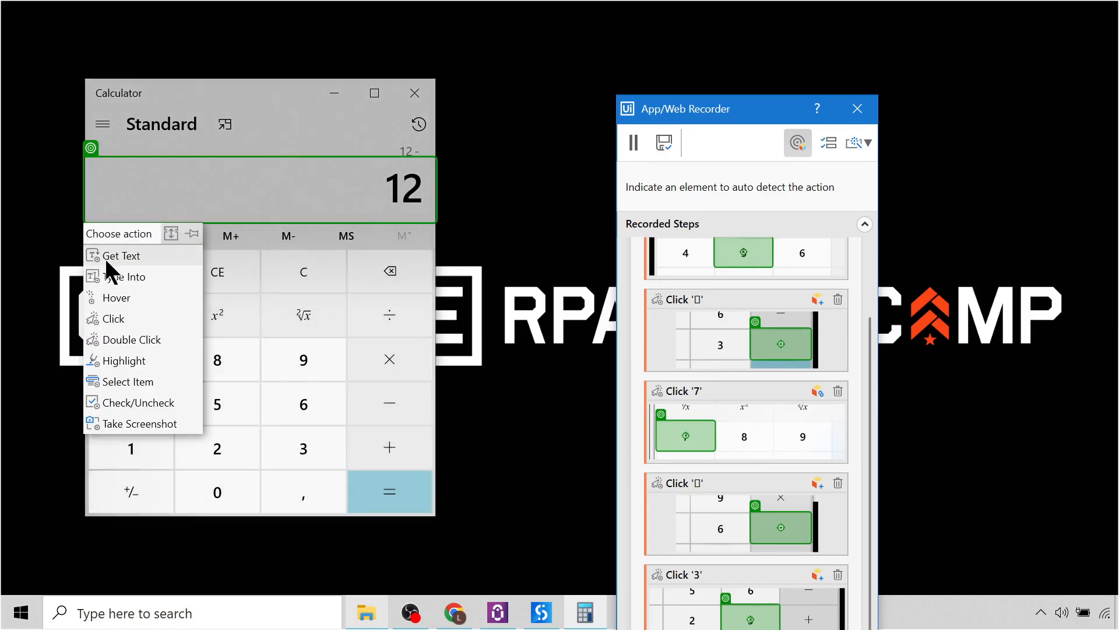
pyautogui.click(121, 255)
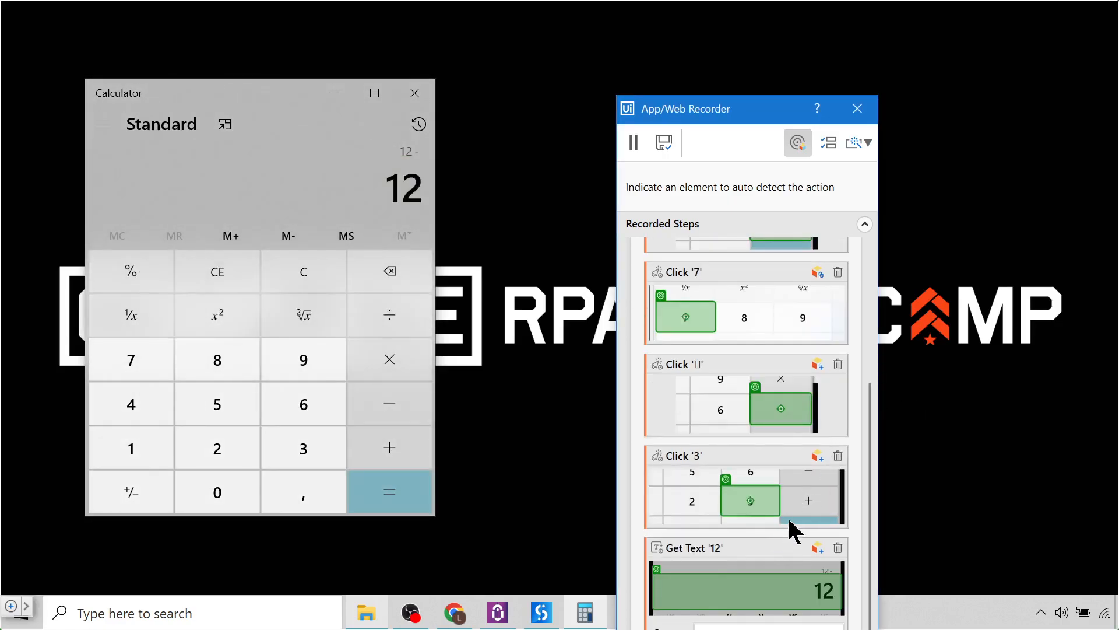
pyautogui.moveTo(753, 111); pyautogui.dragTo(710, 36)
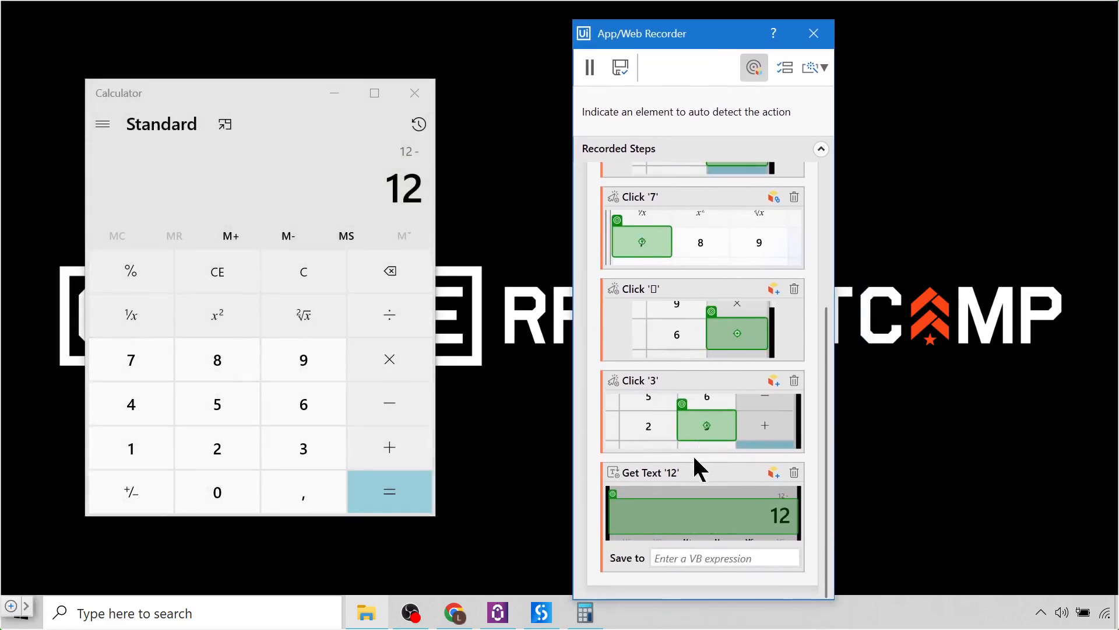
pyautogui.click(679, 555)
pyautogui.write('K')
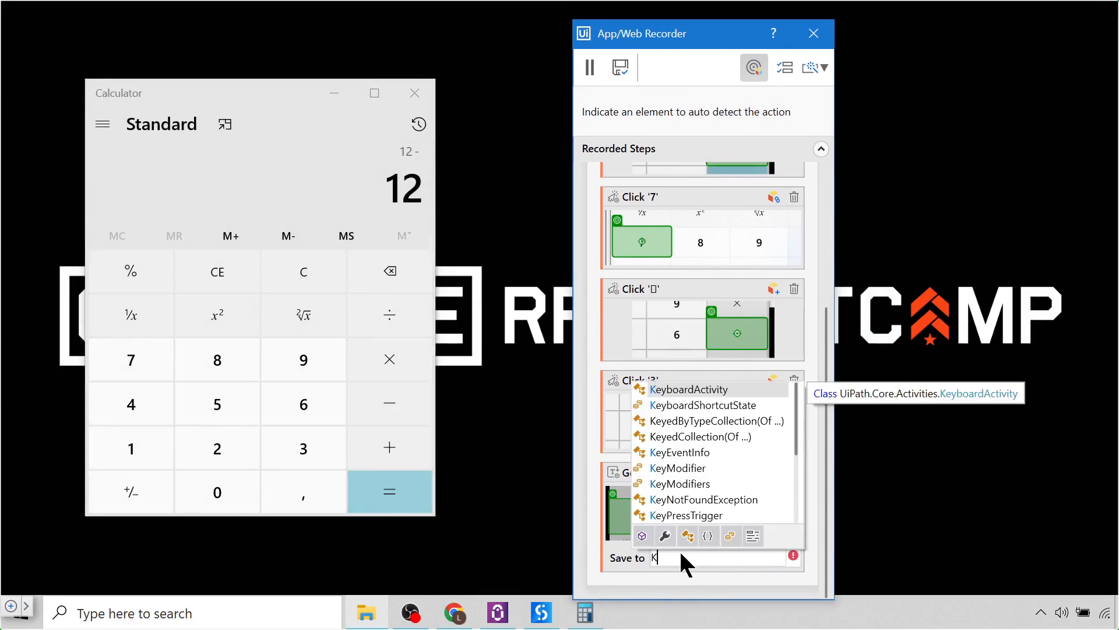
pyautogui.press('BackSpace')
pyautogui.write('Set Va Ca')
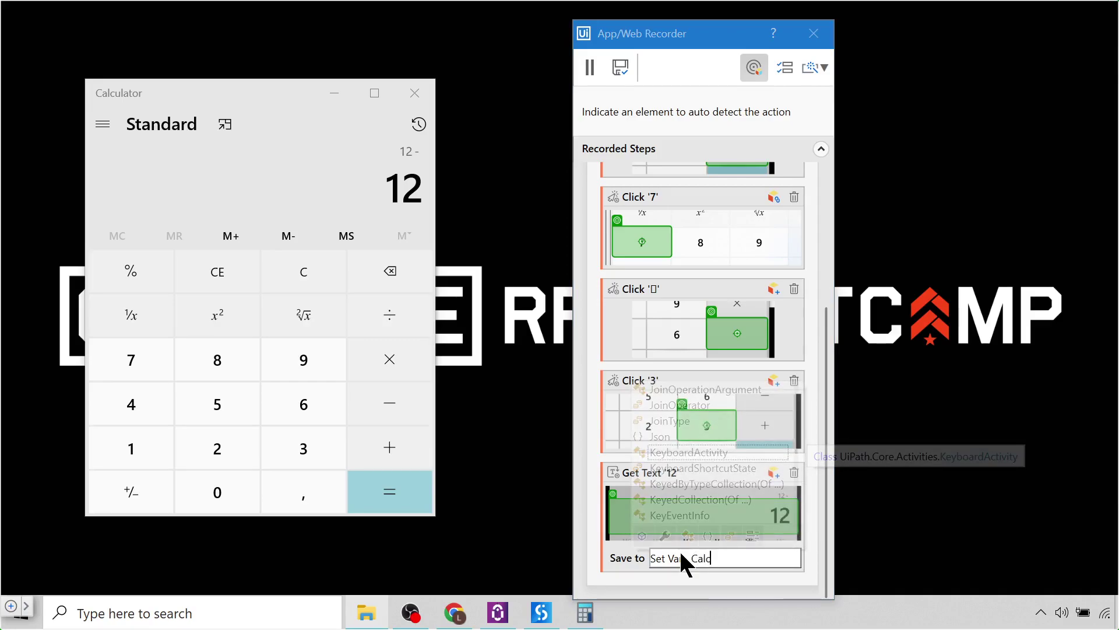
pyautogui.write('lculator')
pyautogui.write('Result')
pyautogui.click(695, 557)
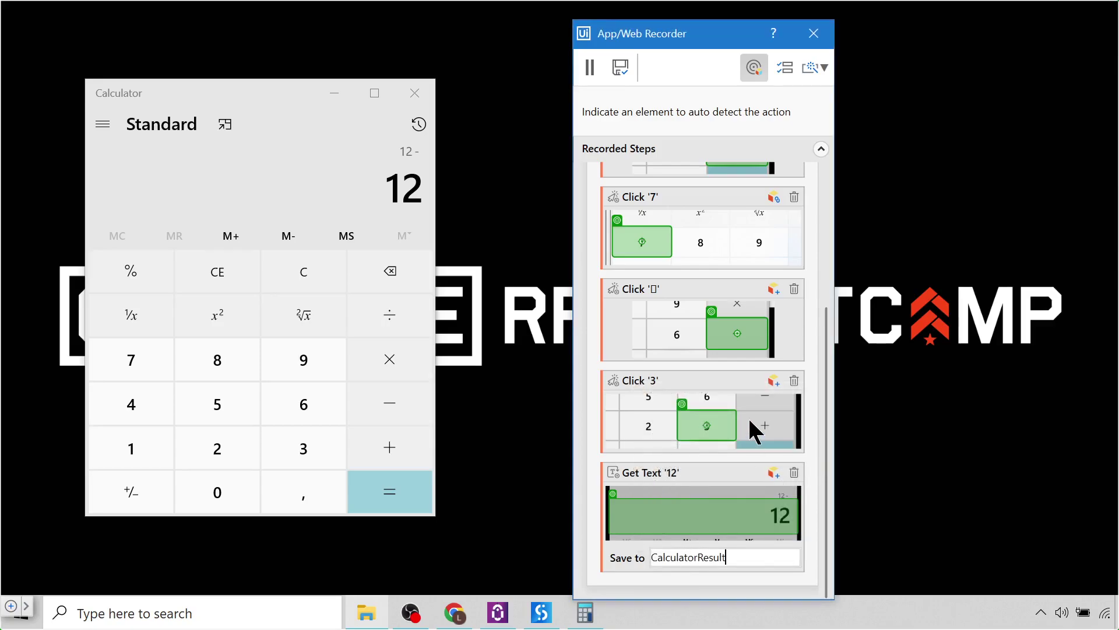
# Save and exit the recorder, inserting the recorded steps into the Main workflow.
pyautogui.click(622, 66)
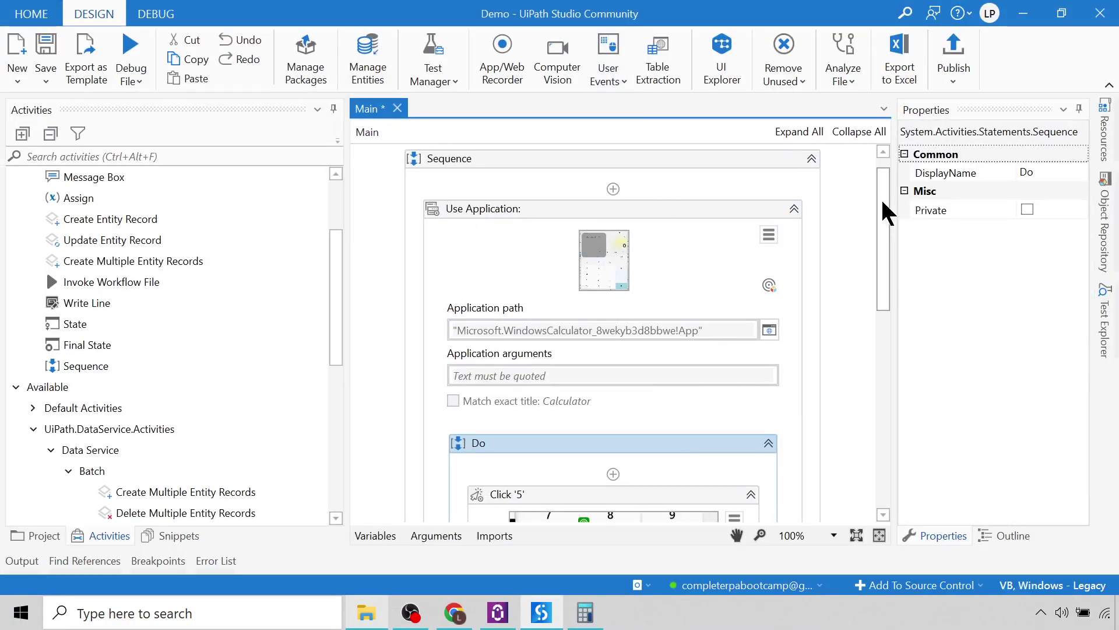
pyautogui.moveTo(884, 218)
pyautogui.mouseDown()
pyautogui.moveTo(888, 525)
pyautogui.moveTo(878, 193)
pyautogui.mouseUp()
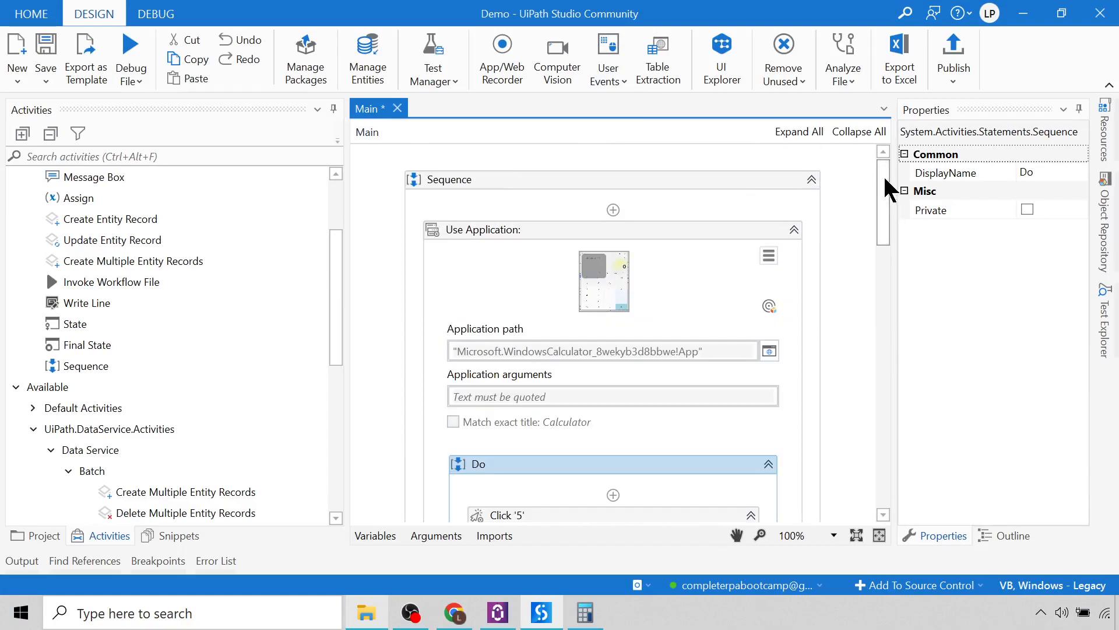
pyautogui.click(638, 229)
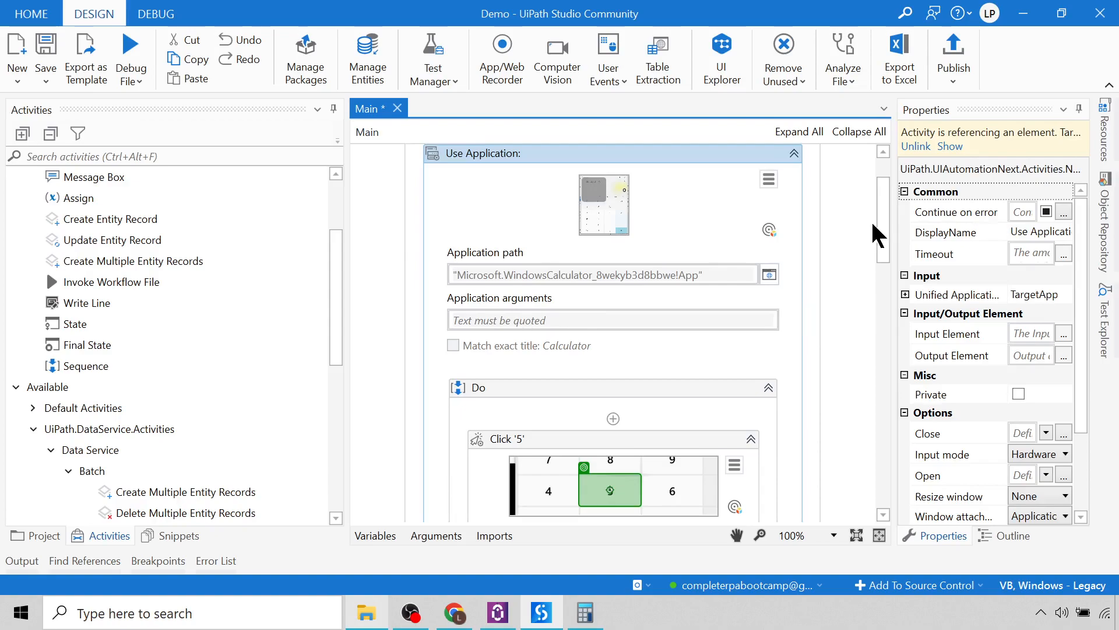
pyautogui.moveTo(884, 226); pyautogui.dragTo(883, 254)
pyautogui.click(663, 301)
pyautogui.scroll(-3, 594, 315)
pyautogui.scroll(-2, 612, 288)
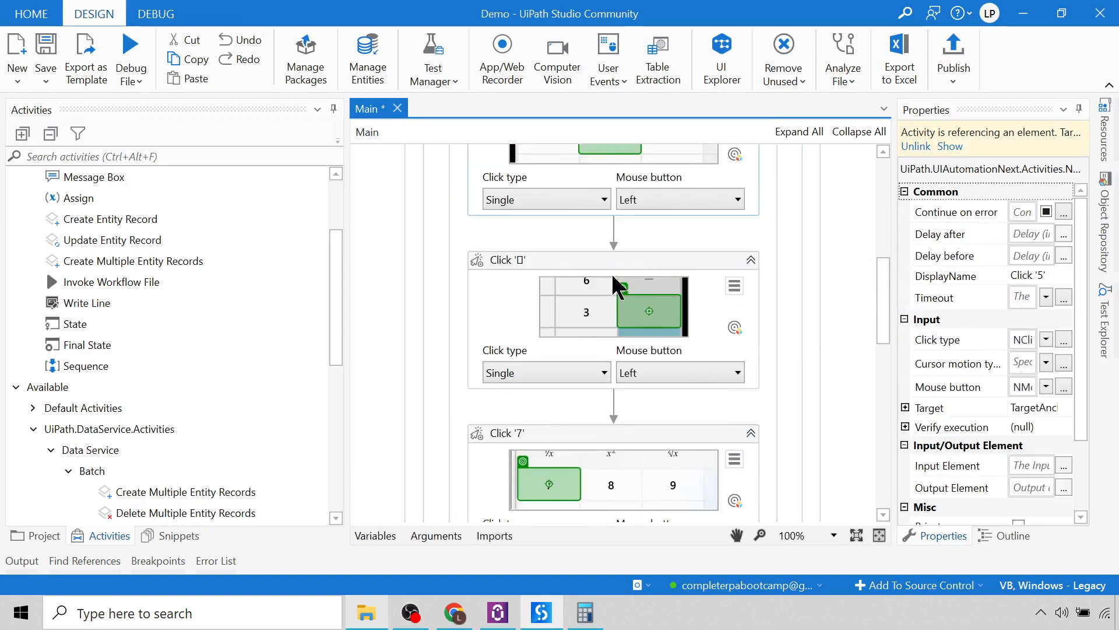
pyautogui.scroll(2, 617, 293)
pyautogui.scroll(-3, 616, 263)
pyautogui.click(608, 241)
pyautogui.scroll(-2, 633, 297)
pyautogui.click(628, 332)
pyautogui.scroll(-2, 630, 352)
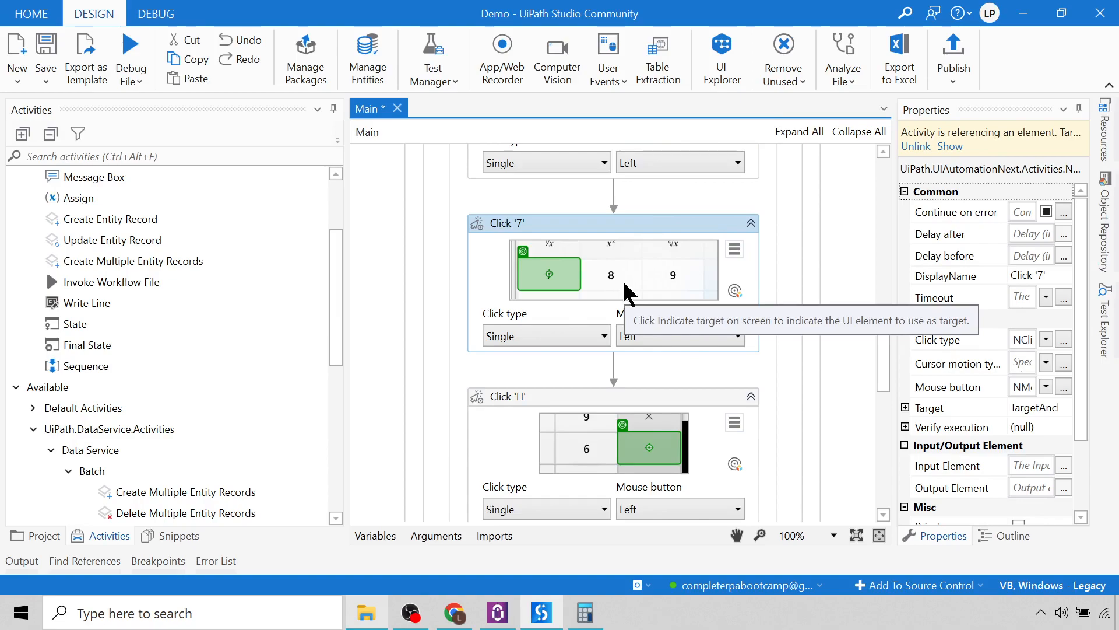
pyautogui.scroll(-2, 627, 293)
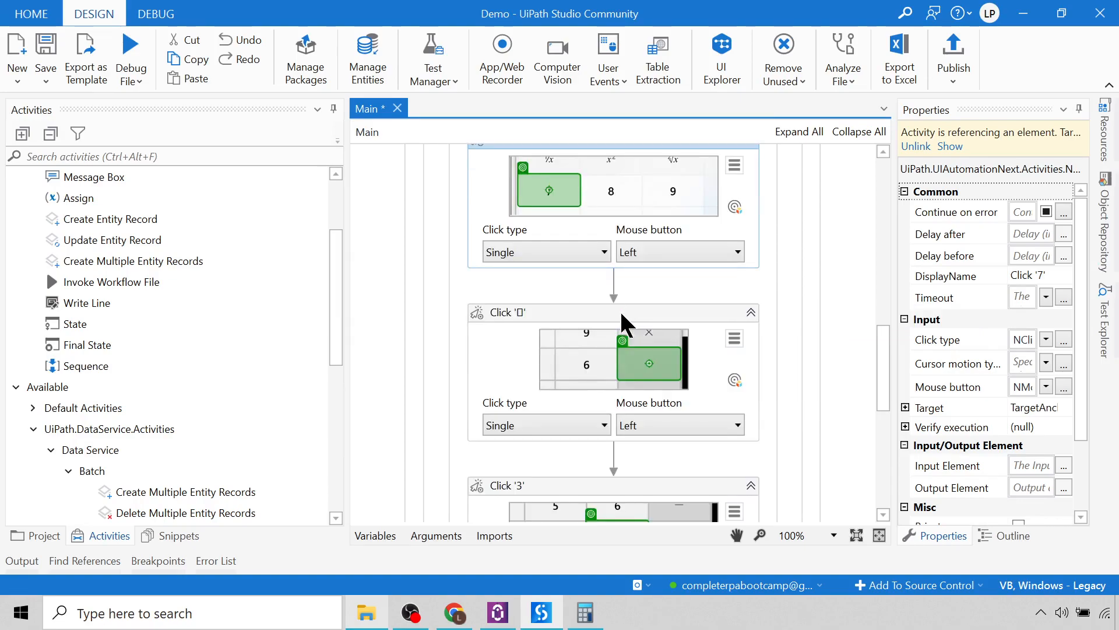
pyautogui.click(613, 313)
pyautogui.scroll(-3, 706, 374)
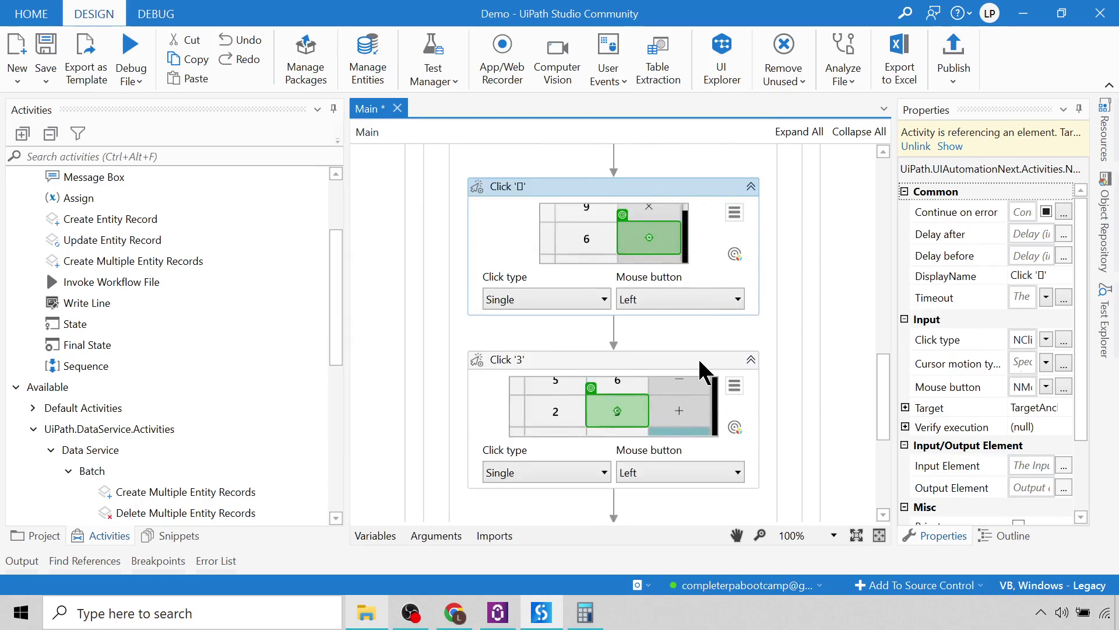
pyautogui.click(634, 375)
pyautogui.scroll(-3, 634, 384)
pyautogui.click(616, 409)
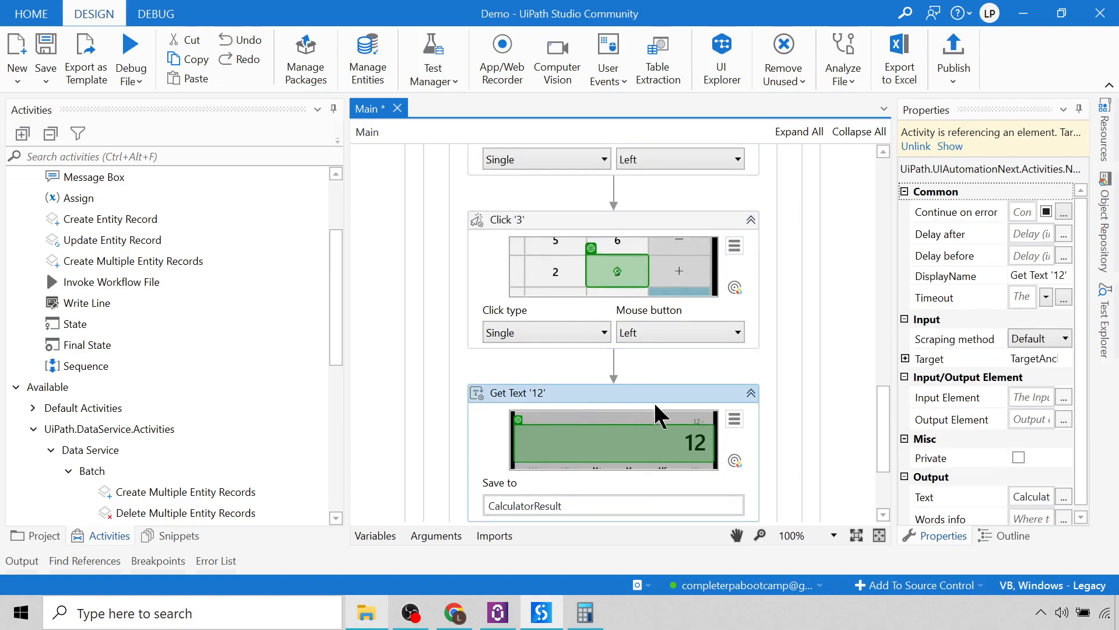
pyautogui.scroll(-3, 617, 409)
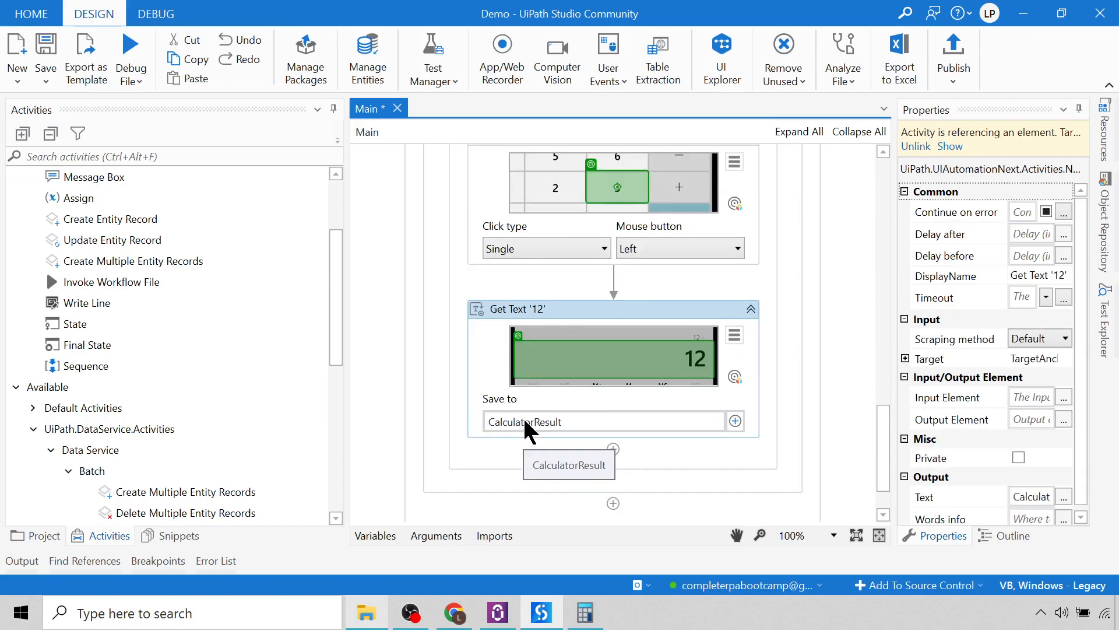
# Place a Message Box after Get Text with its Text set to CalculatorResult.
pyautogui.moveTo(93, 178)
pyautogui.mouseDown()
pyautogui.moveTo(588, 454)
pyautogui.moveTo(588, 477)
pyautogui.mouseUp()
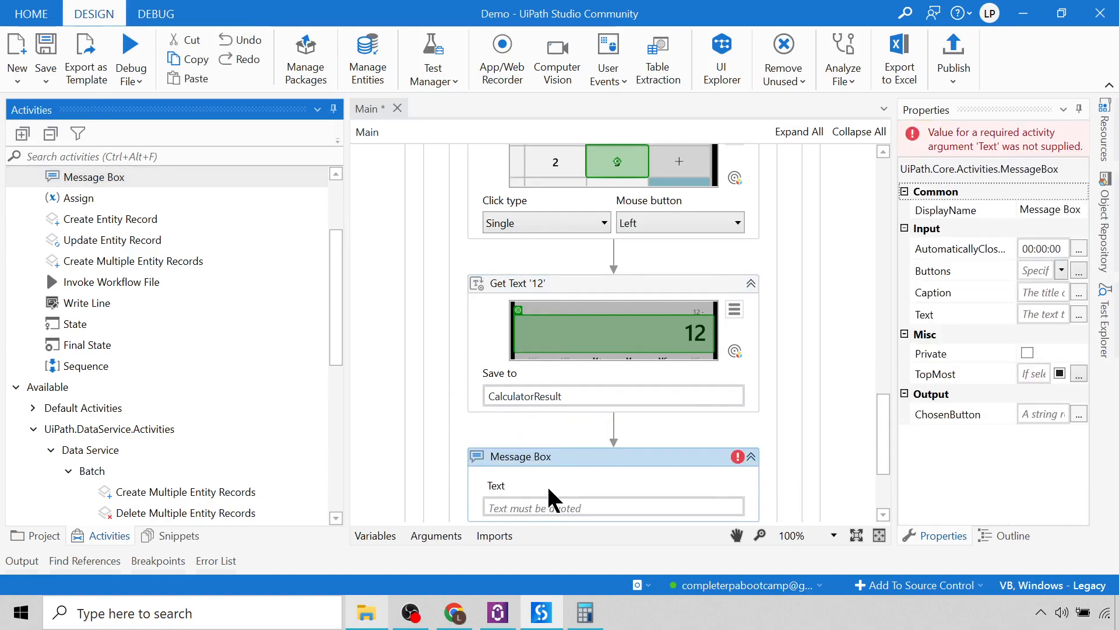
pyautogui.click(557, 507)
pyautogui.write('Cal')
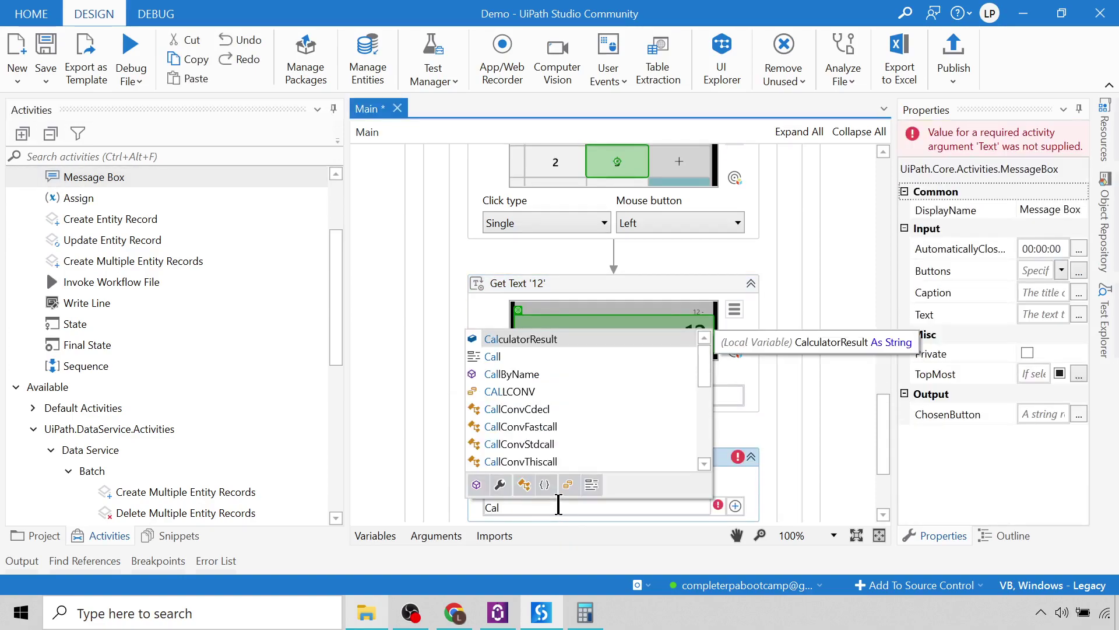
pyautogui.press('Return')
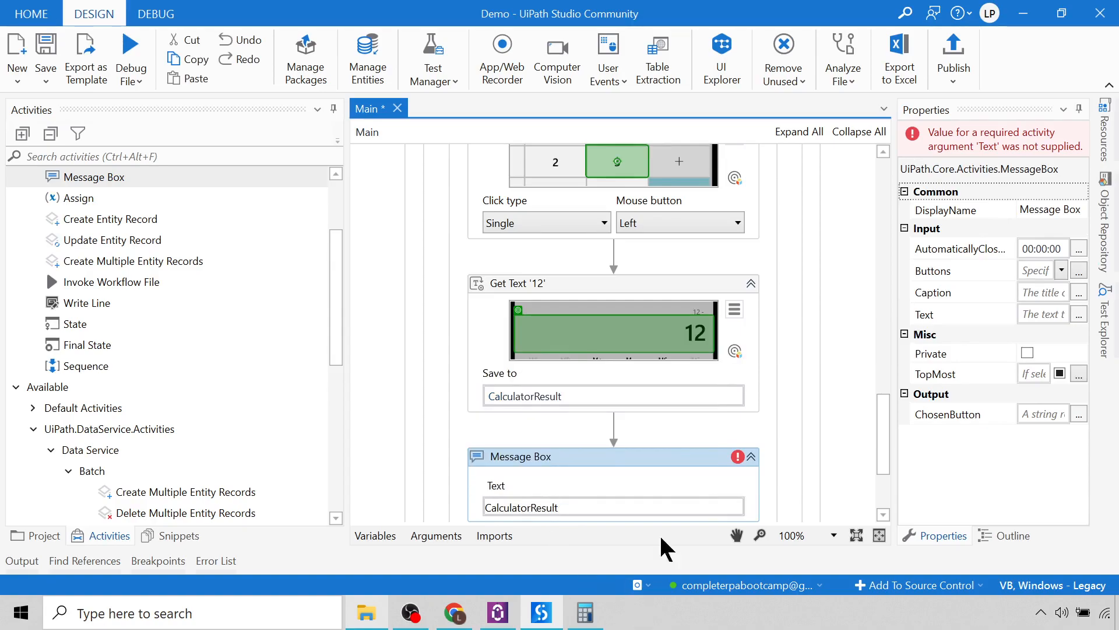
# Close Calculator and run the workflow with Debug File; the message box shows 3.
pyautogui.click(585, 612)
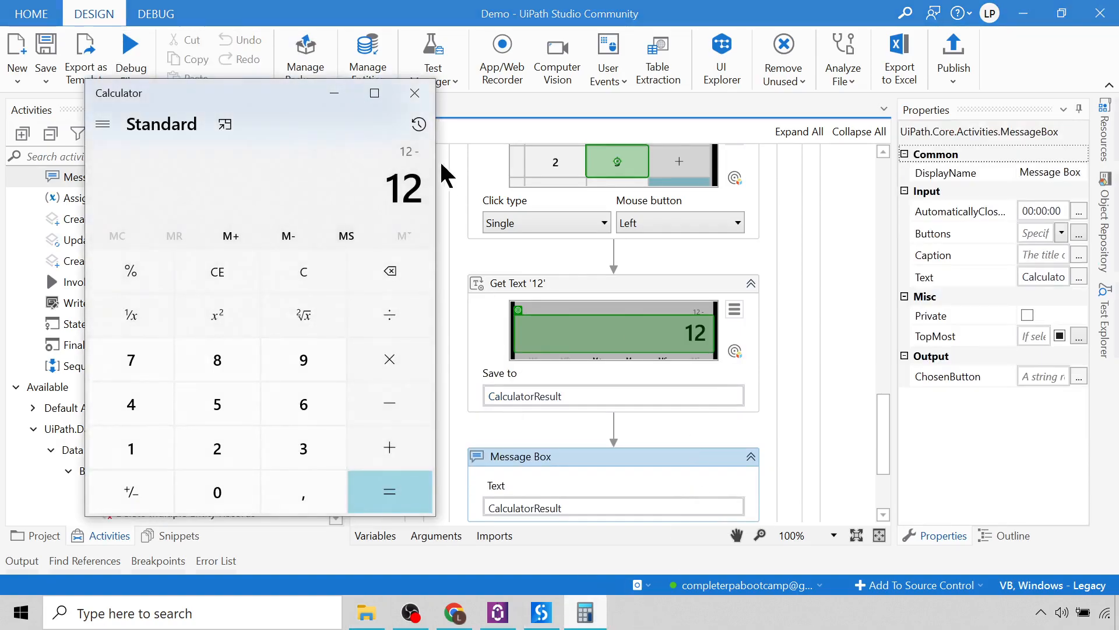
pyautogui.click(415, 93)
pyautogui.click(130, 44)
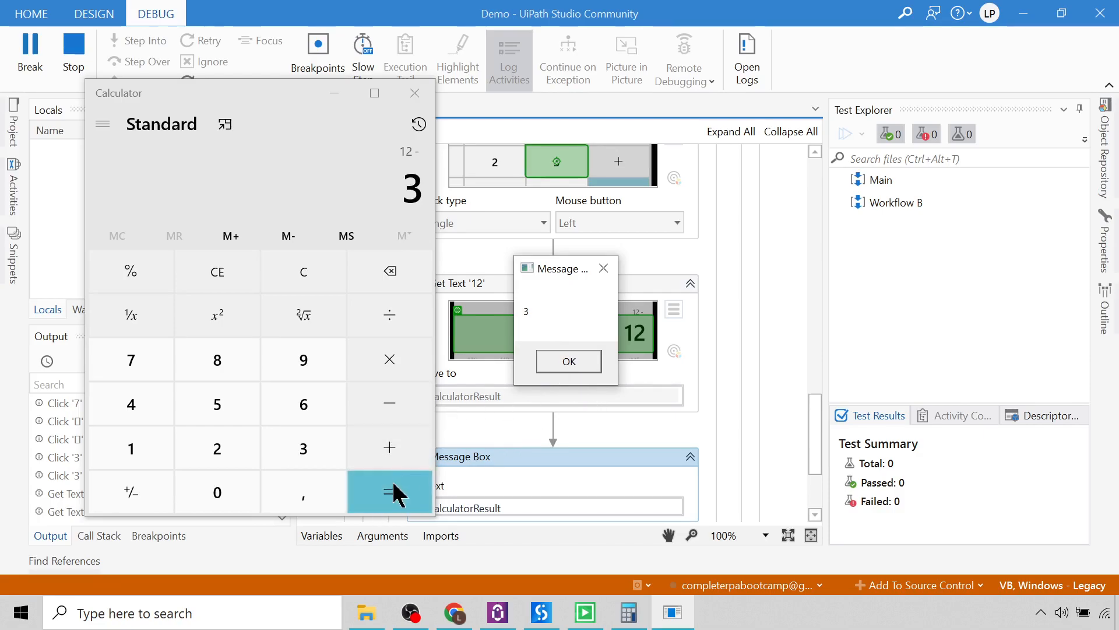
# Dismiss the result message box and inspect the Click '3' step.
pyautogui.click(570, 363)
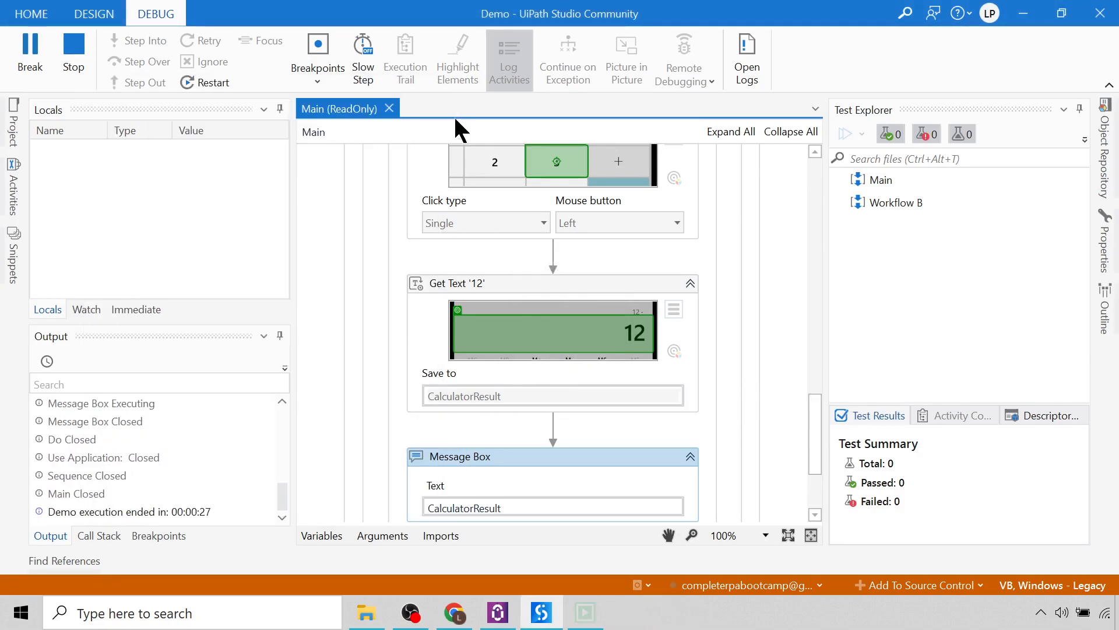
pyautogui.scroll(-1, 687, 334)
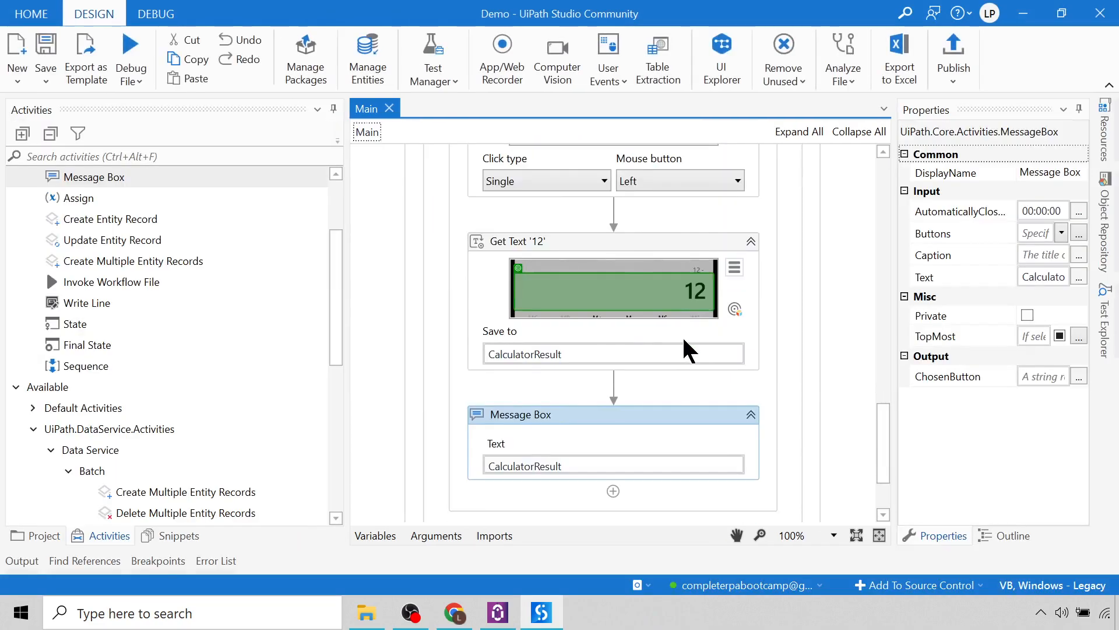
pyautogui.scroll(3, 686, 335)
pyautogui.click(664, 289)
pyautogui.scroll(2, 664, 305)
pyautogui.scroll(-1, 626, 428)
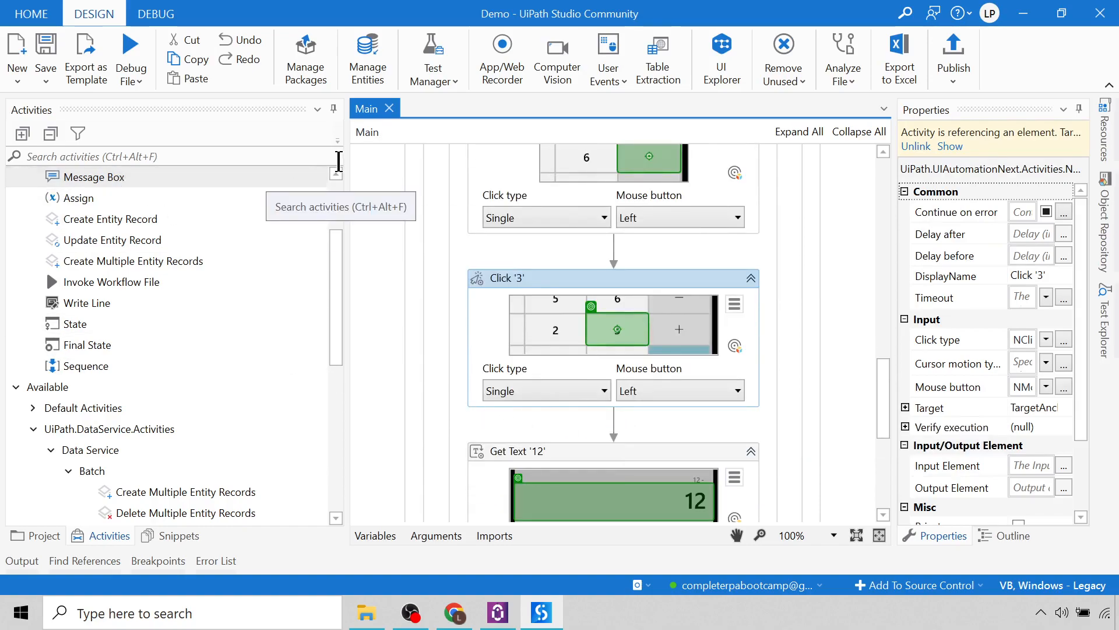
# Find the Click activity in Activities search and drop it after Click '3'.
pyautogui.click(105, 155)
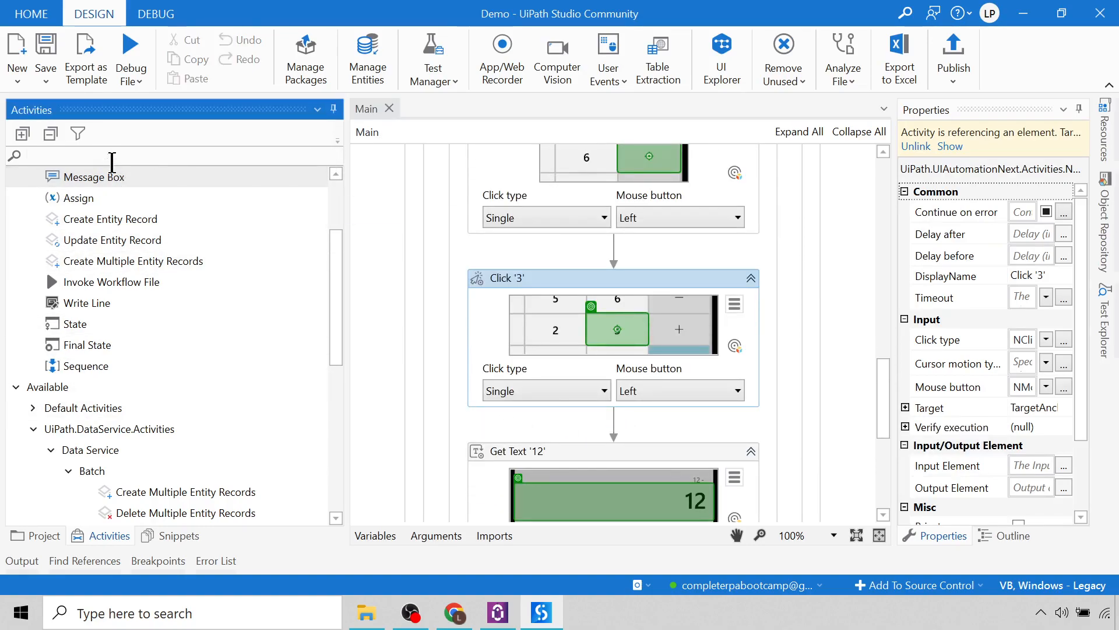
pyautogui.write('click')
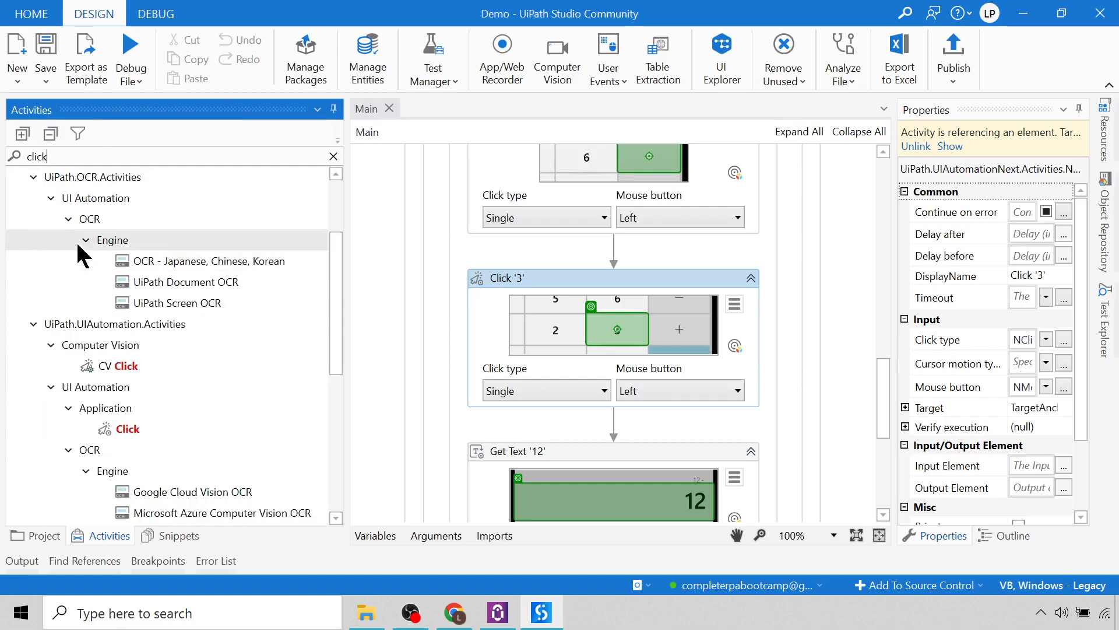
pyautogui.click(122, 429)
pyautogui.moveTo(134, 429); pyautogui.dragTo(619, 446)
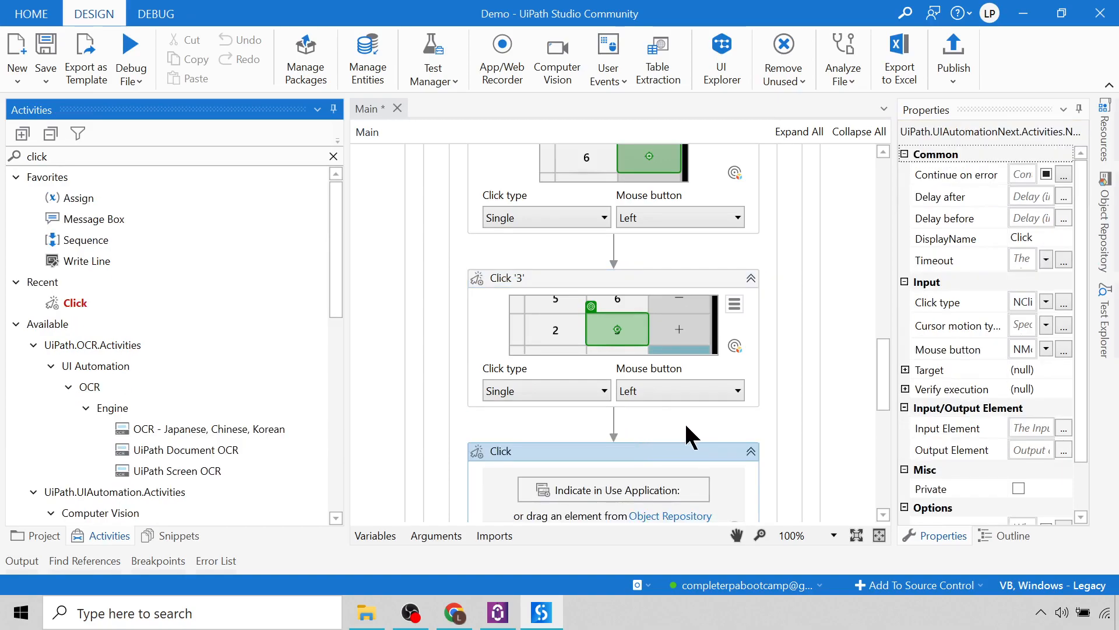
pyautogui.scroll(-2, 691, 435)
pyautogui.scroll(-2, 665, 420)
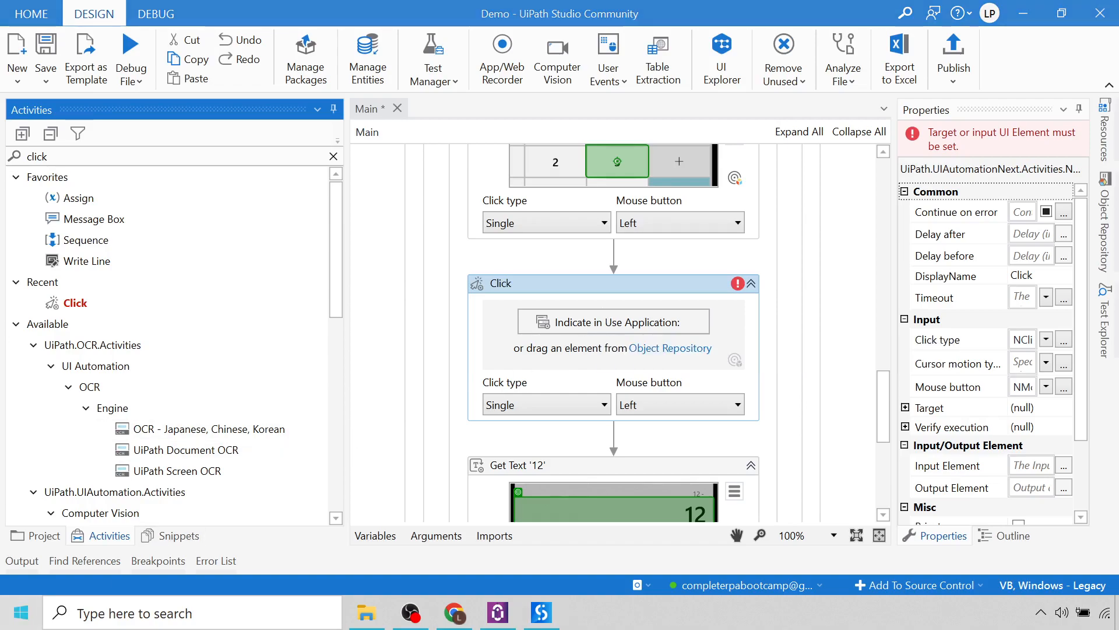
# Reopen Calculator and target the new Click activity at its = button.
pyautogui.click(21, 612)
pyautogui.write('cal')
pyautogui.press('Return')
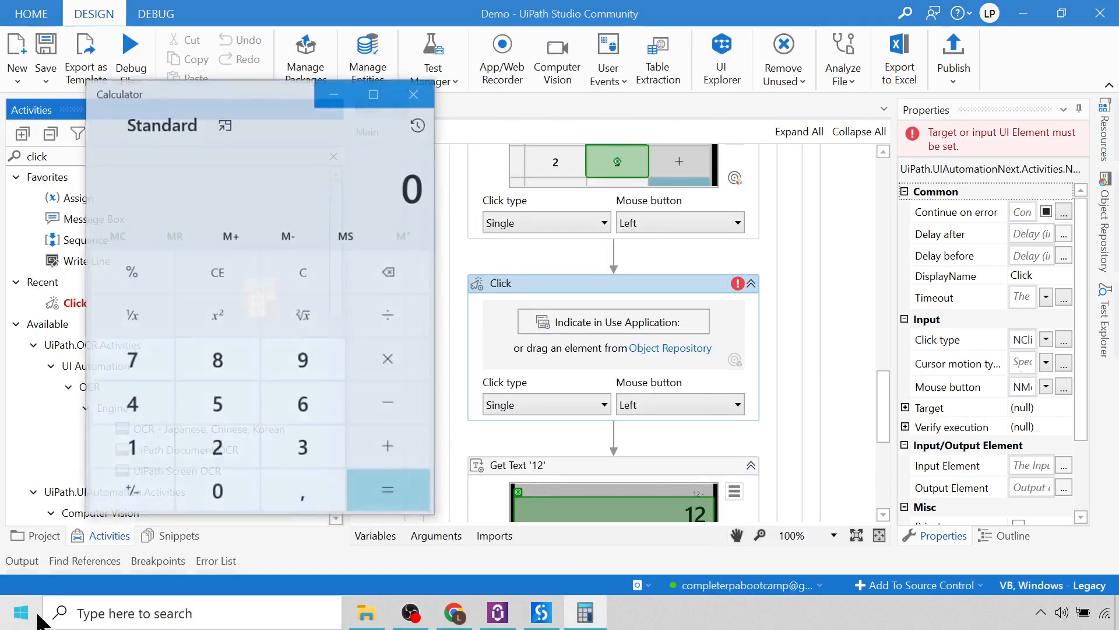
pyautogui.click(613, 322)
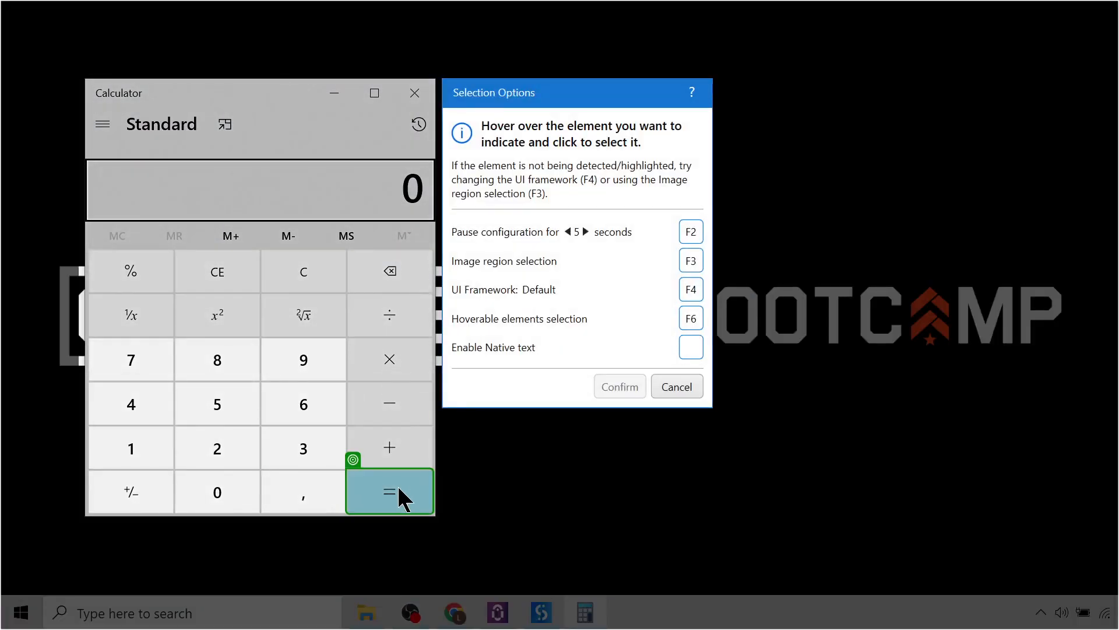
pyautogui.click(398, 495)
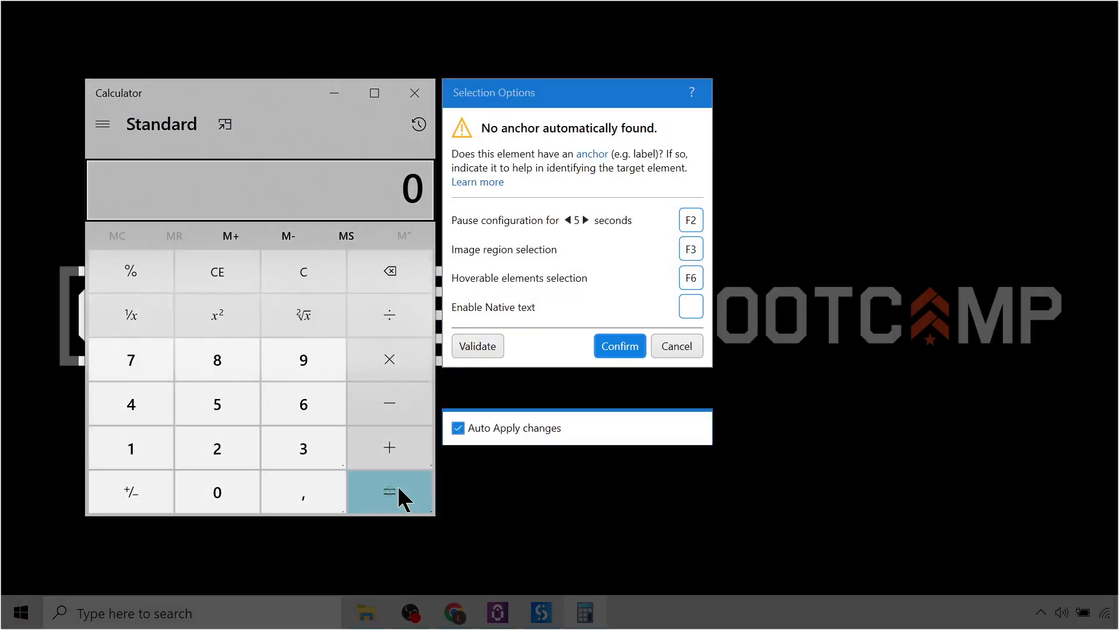
pyautogui.click(603, 345)
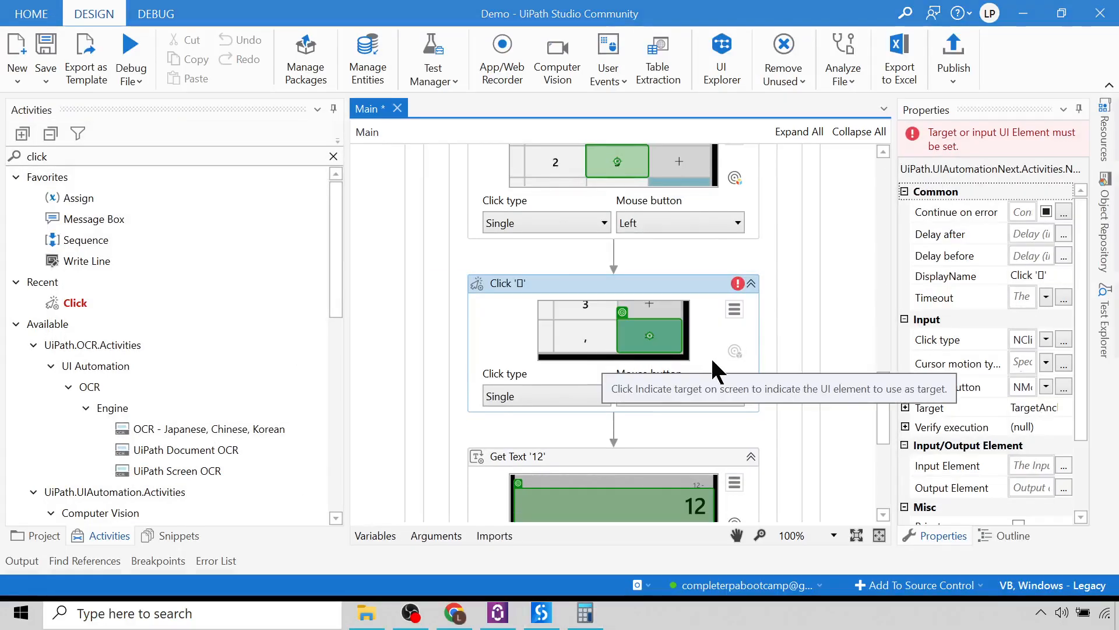
pyautogui.scroll(-3, 771, 375)
pyautogui.scroll(-3, 775, 380)
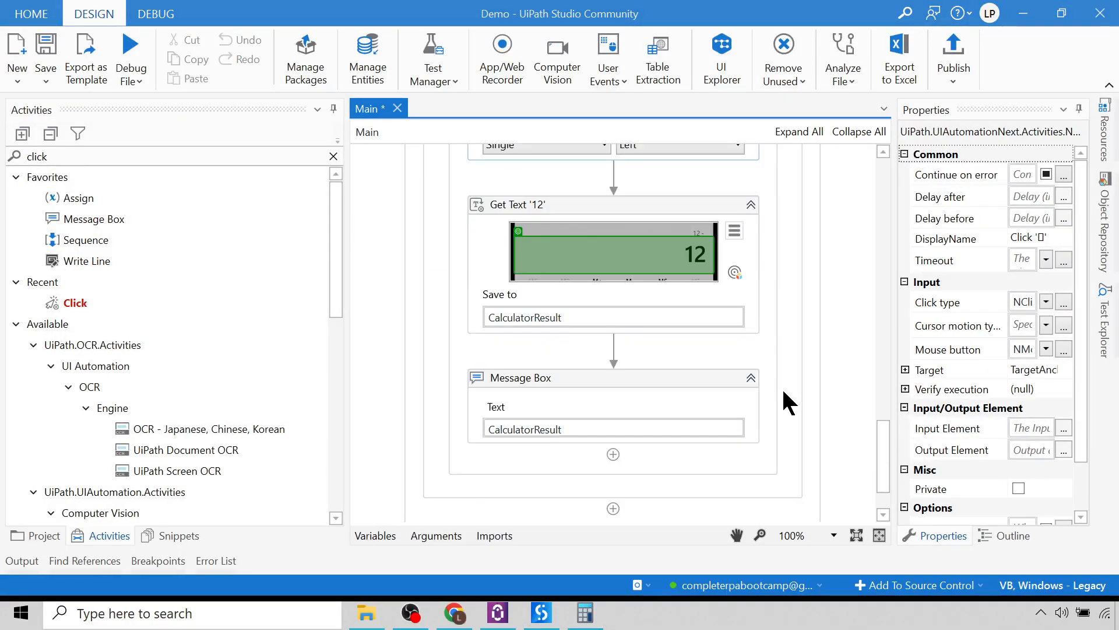
# Close Calculator and rerun the workflow with Debug File; the message box now shows 9.
pyautogui.click(600, 608)
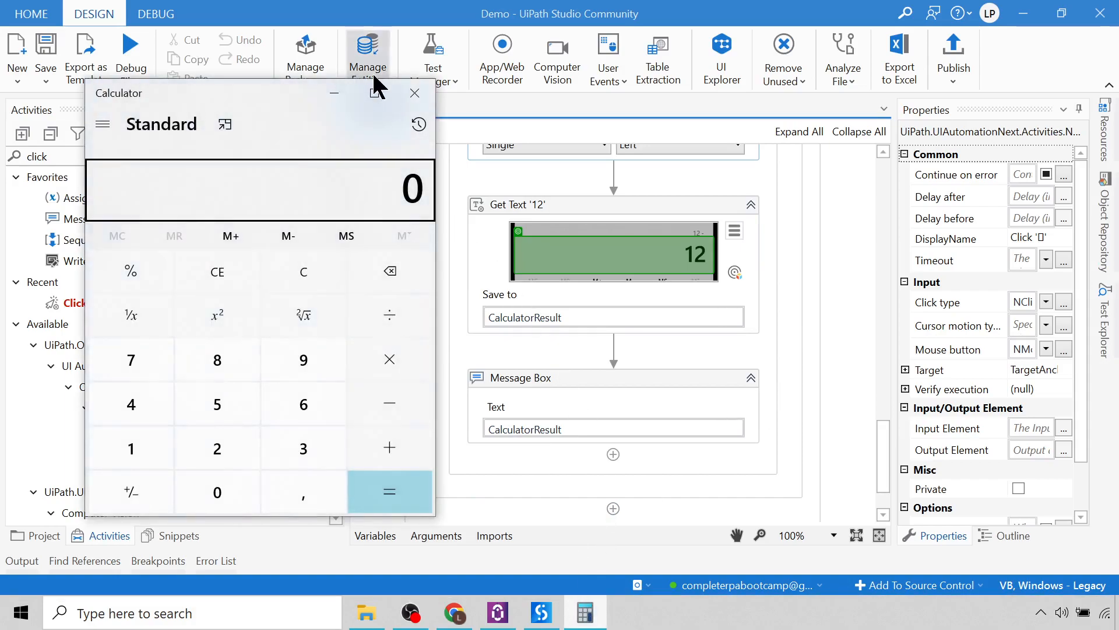
pyautogui.click(412, 89)
pyautogui.click(130, 44)
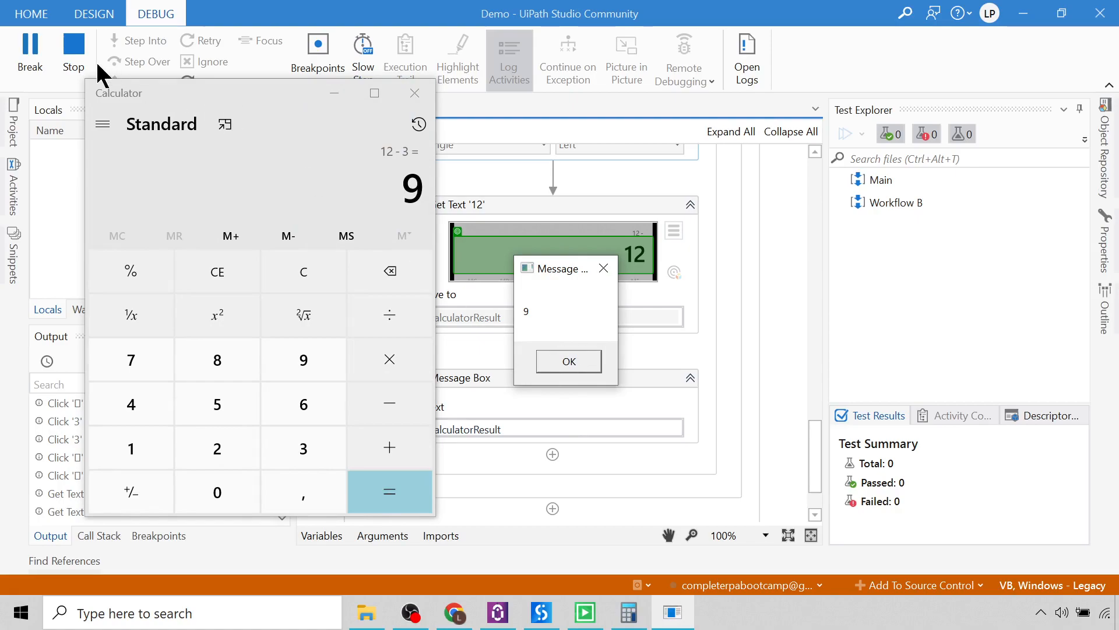
# Stop the debug run and dismiss the message box showing the result 9.
pyautogui.click(75, 48)
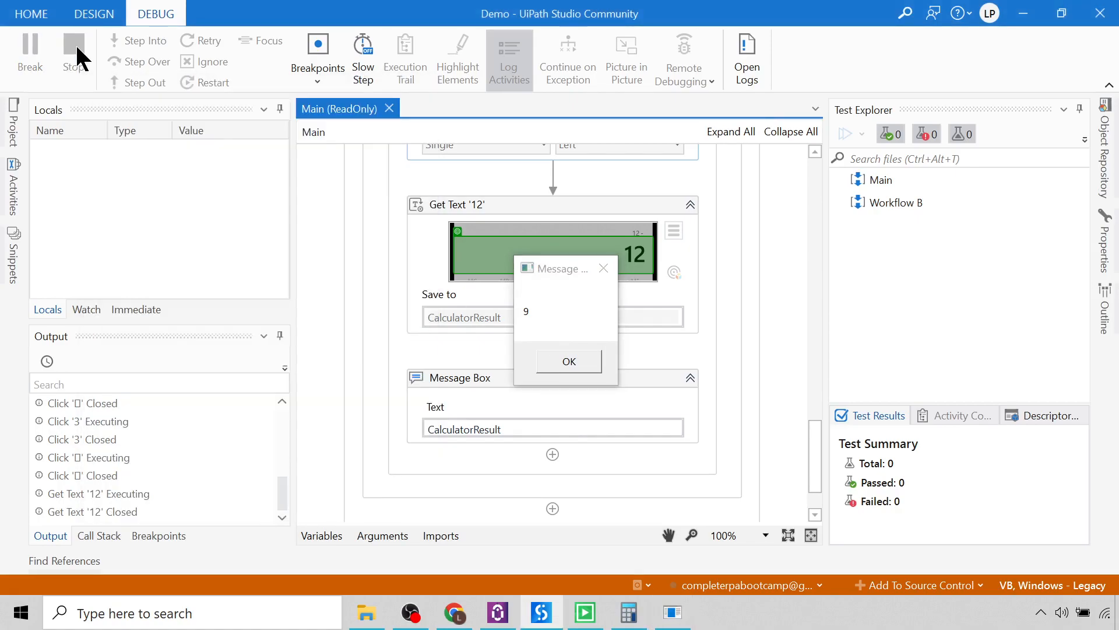
pyautogui.click(571, 362)
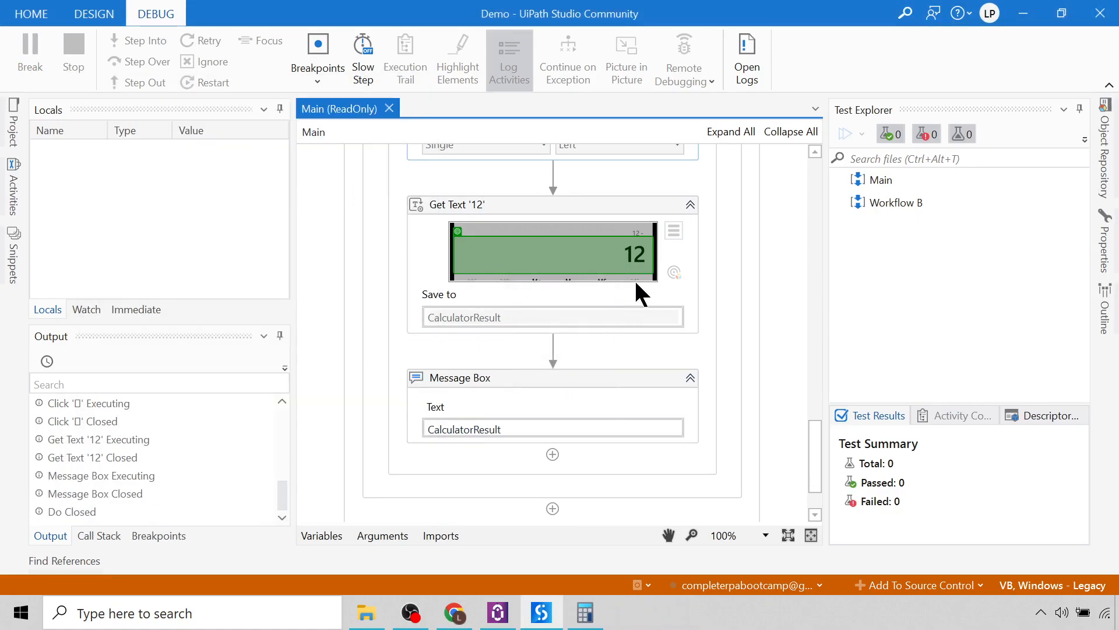